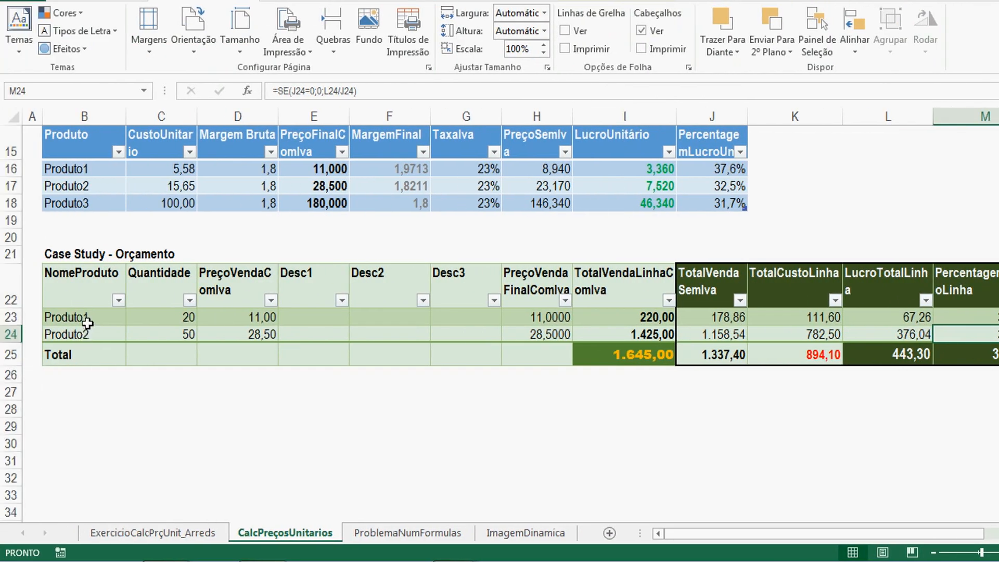
Review the quantities and sale-price lookup formulas of Produto1 and Produto2 in the Orçamento table against the VAT-included price table
left_click(182, 318)
left_click(185, 333)
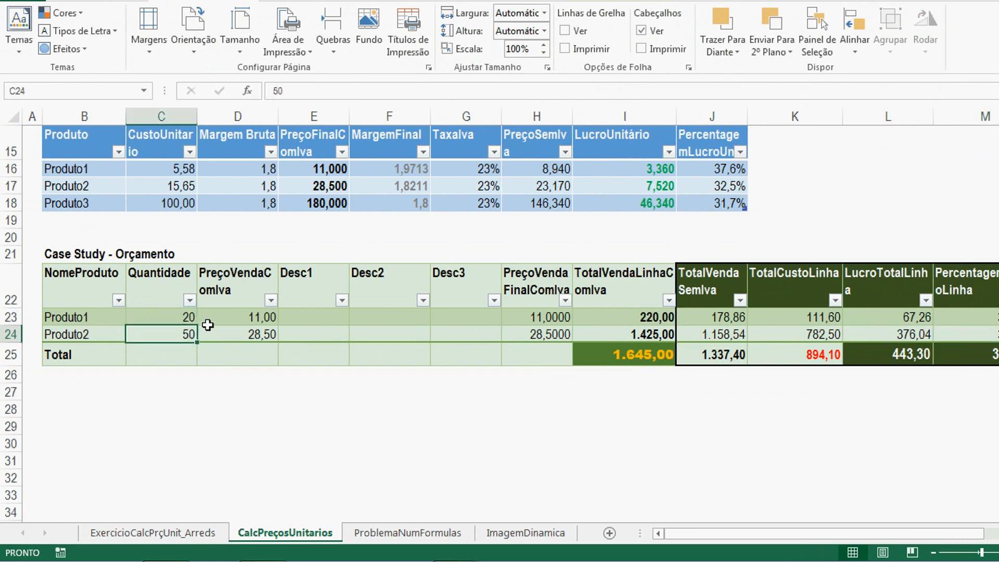
left_click(236, 281)
left_click(250, 316)
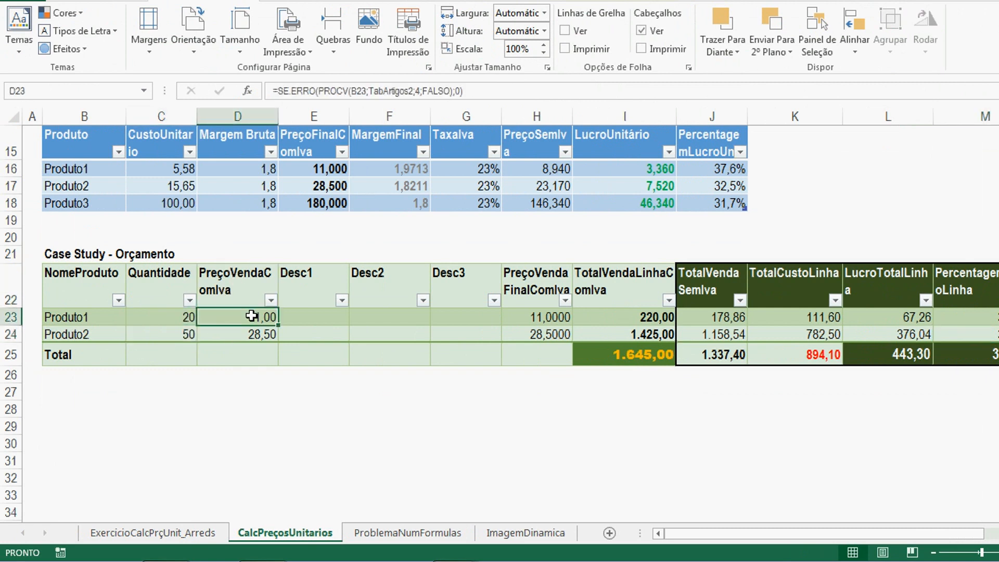
left_click(249, 335)
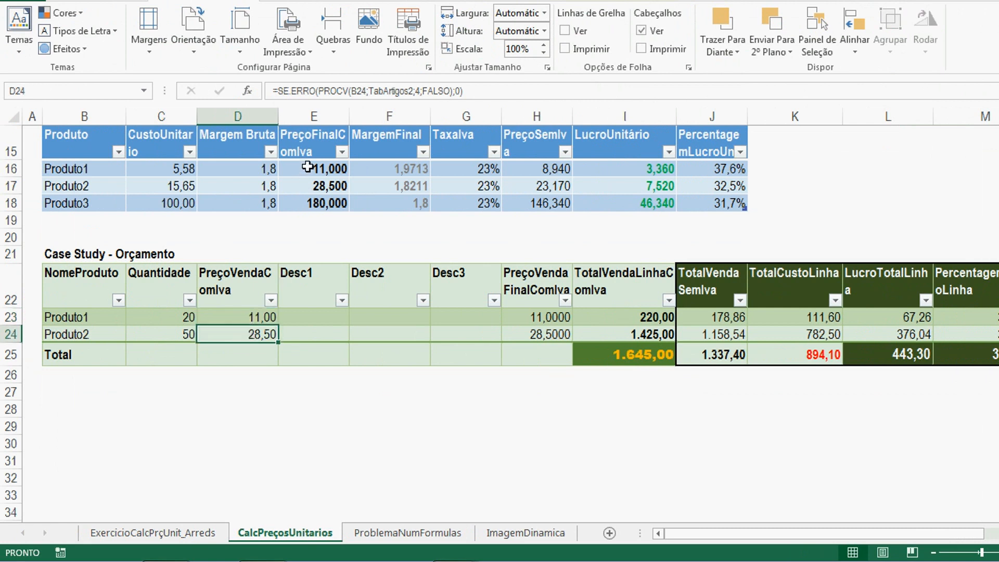
left_click(310, 184)
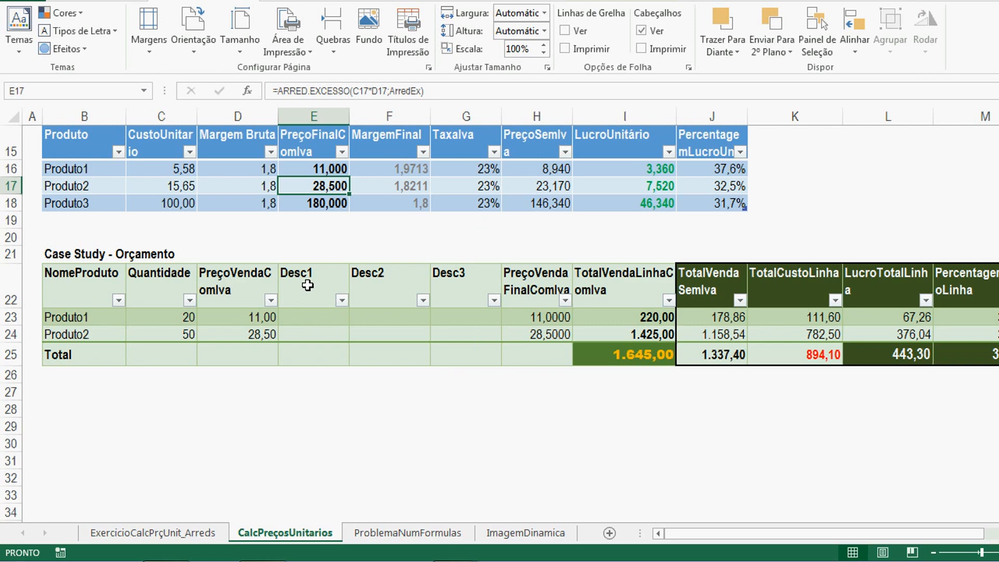
scroll(309, 289, "up", 3)
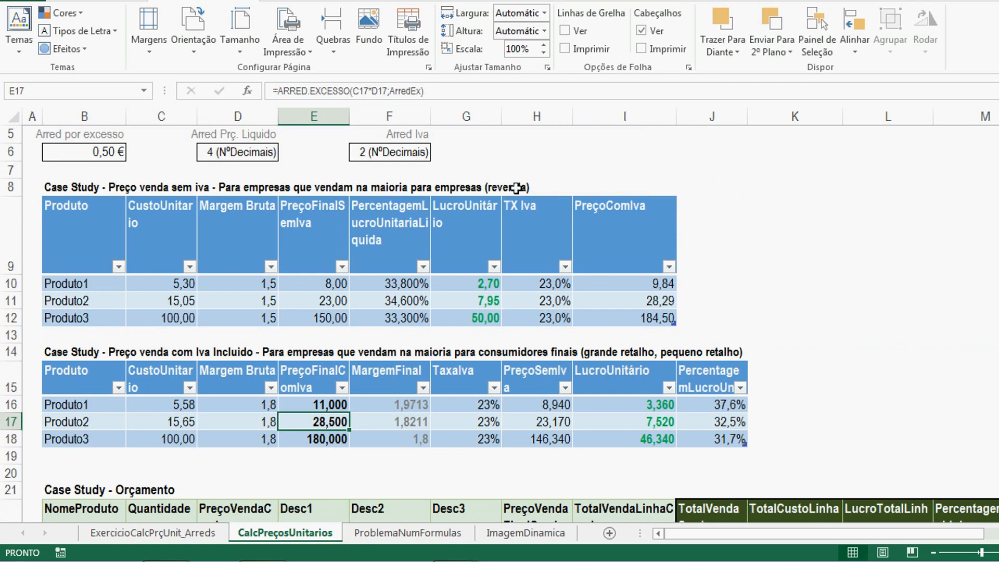
scroll(351, 268, "down", 3)
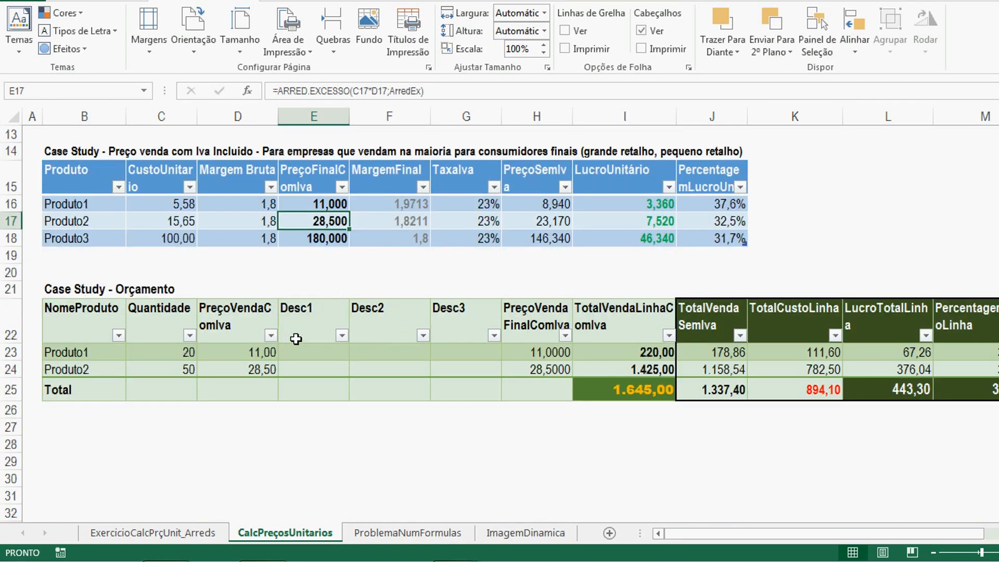
Examine the three discount columns and the formulas for final sale price and line total including VAT in the Orçamento table
left_click(305, 314)
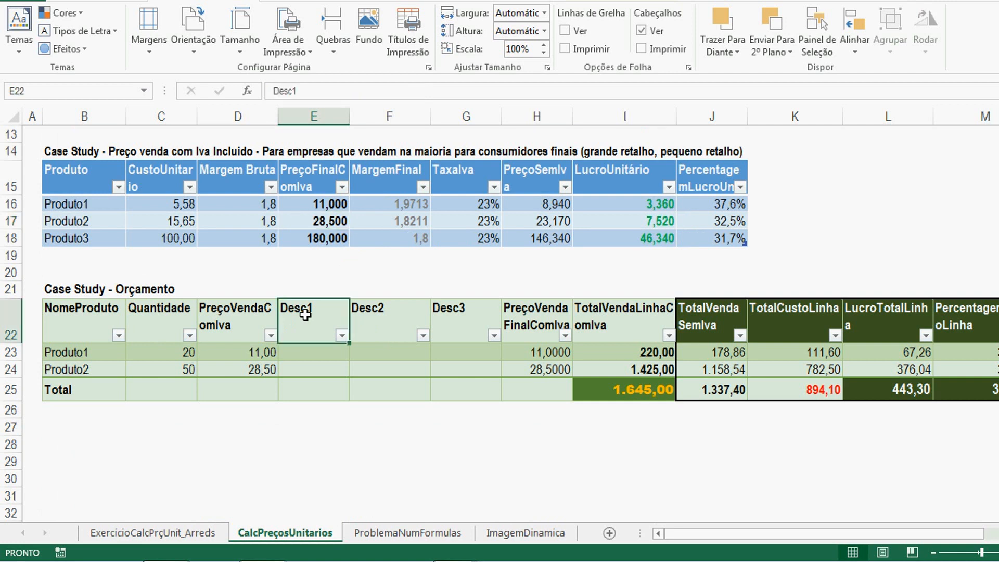
left_click(408, 322)
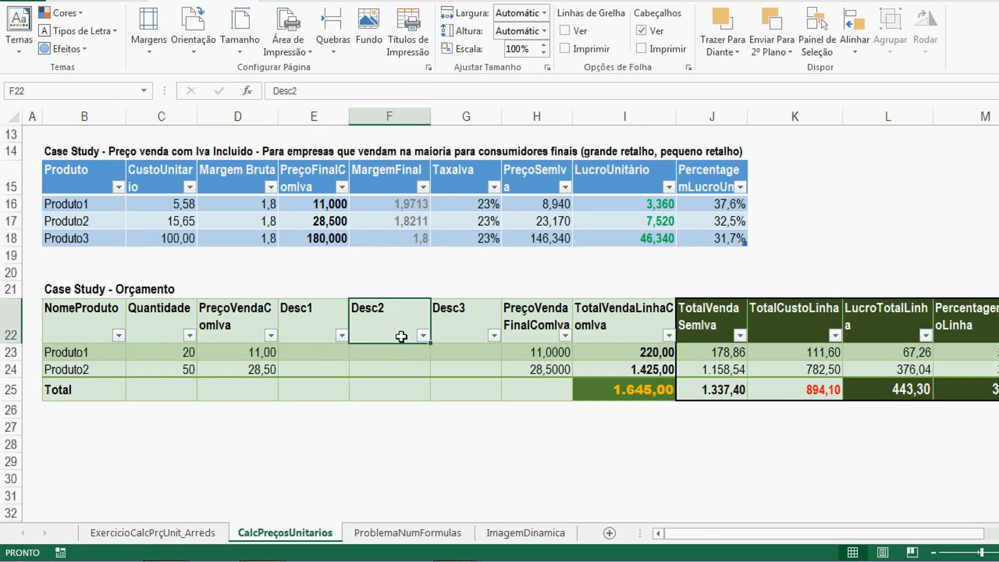
left_click(454, 319)
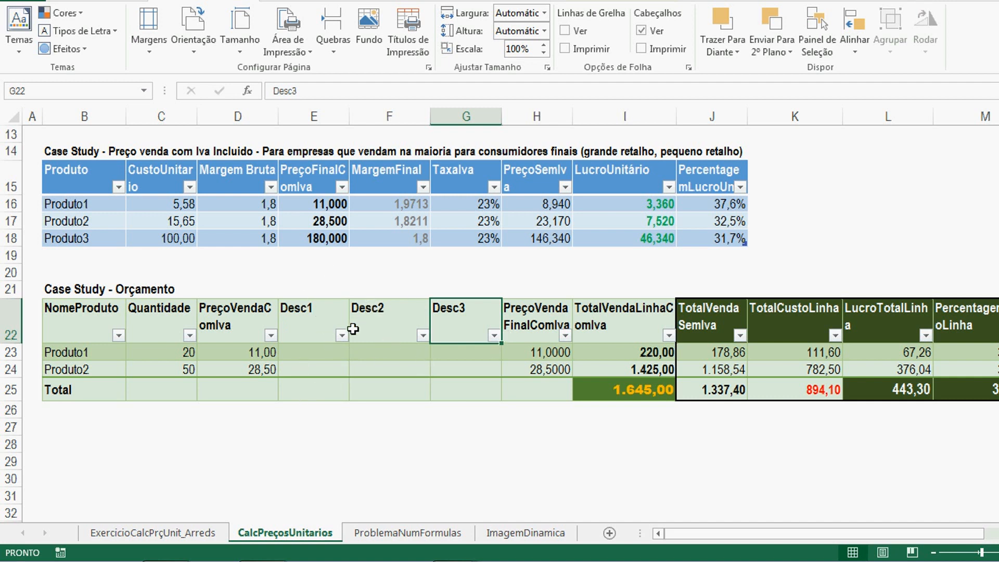
left_click(533, 329)
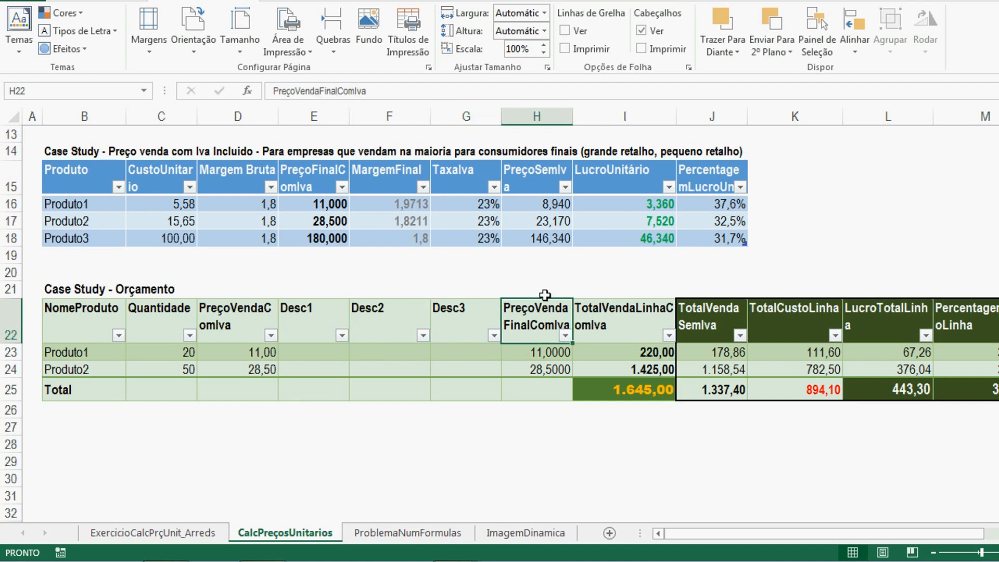
left_click(543, 352)
left_click(543, 368)
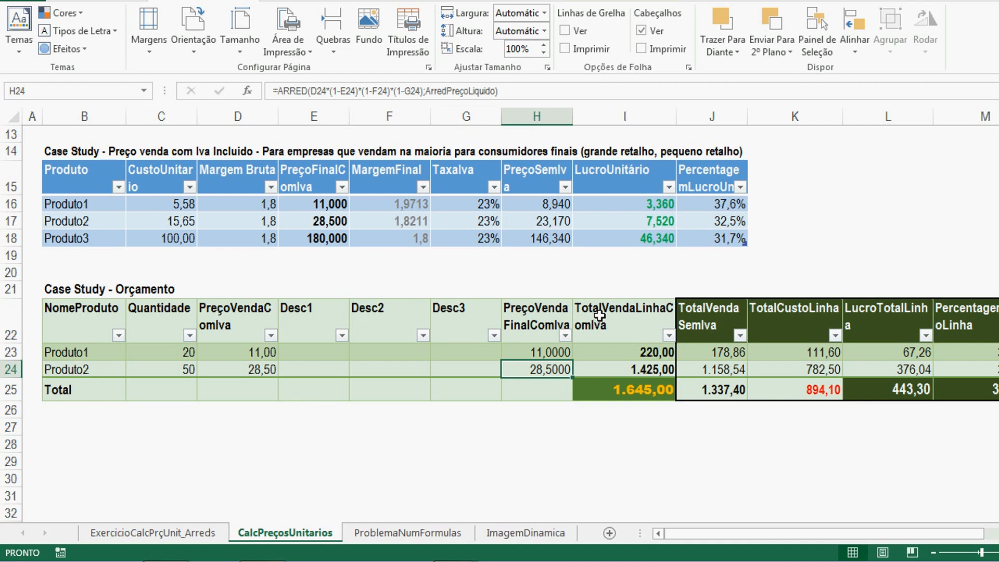
left_click(601, 315)
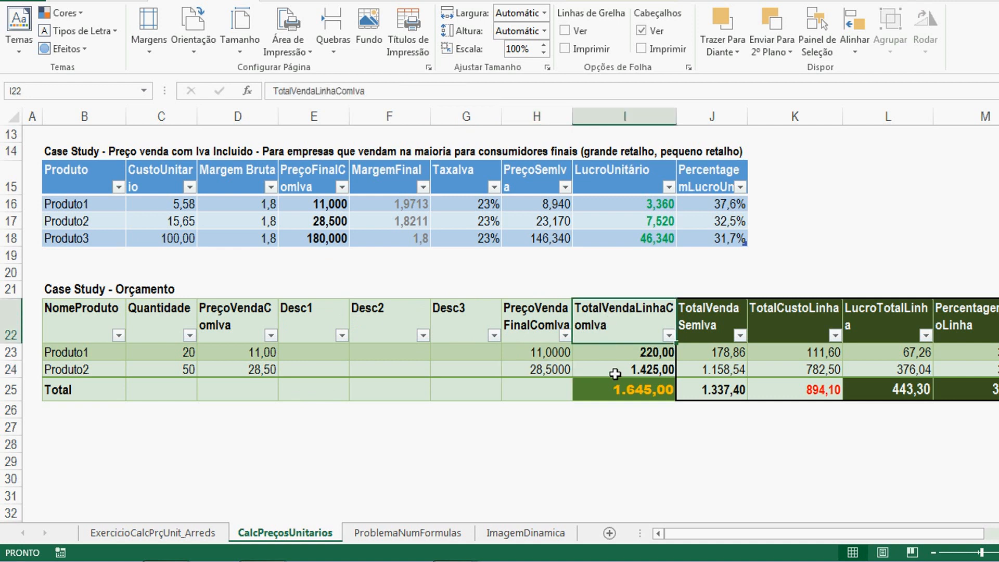
left_click(615, 373)
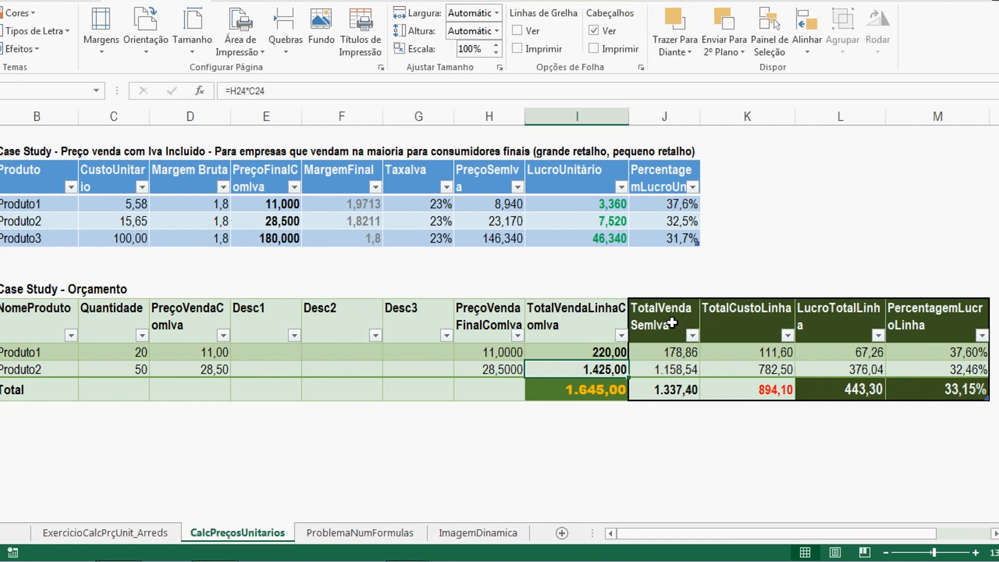
Inspect the formulas for sales without VAT, line cost, line profit and profit percentage, including their totals, in the Orçamento table
left_click(672, 323)
left_click(675, 351)
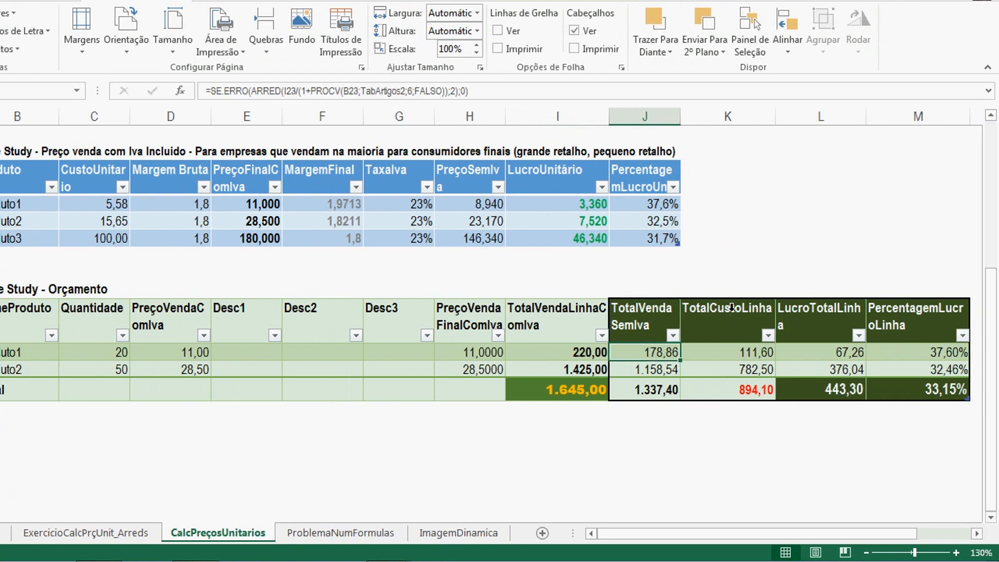
left_click(732, 308)
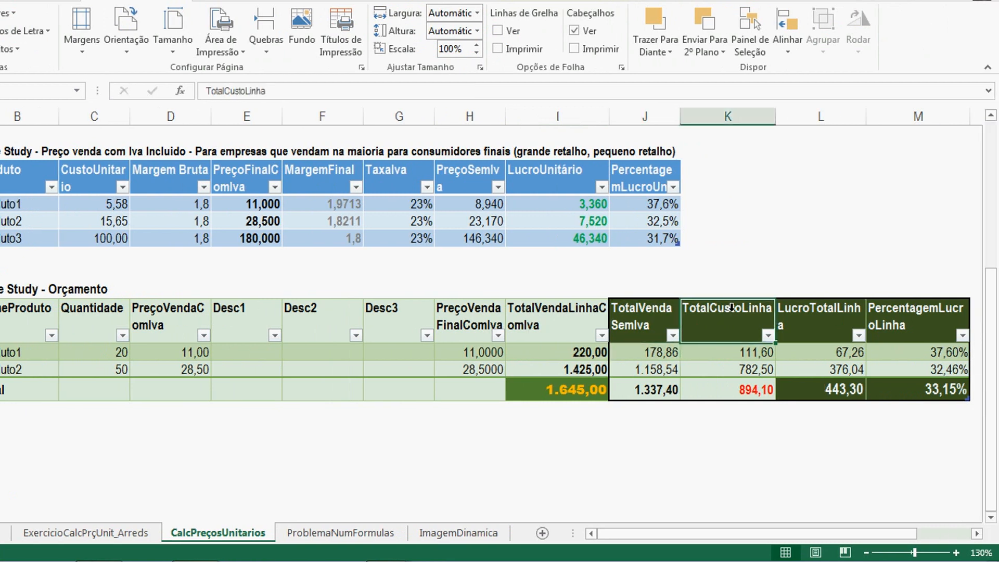
left_click(731, 353)
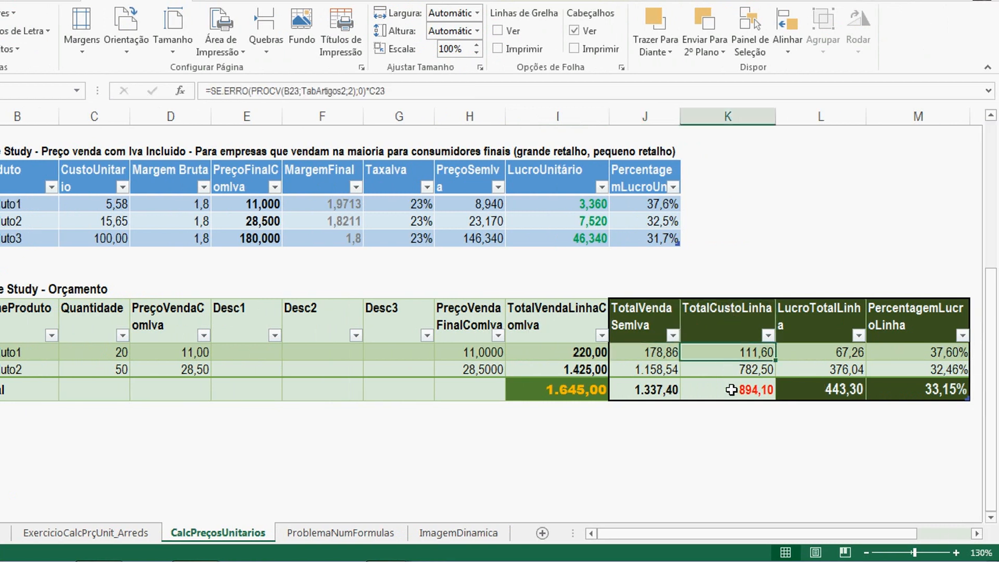
left_click(730, 389)
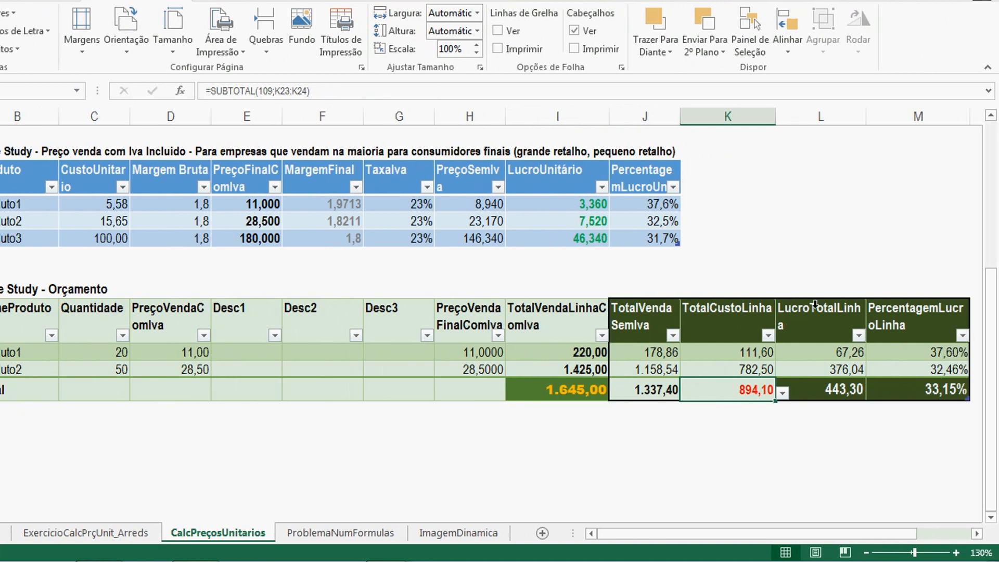
left_click(833, 322)
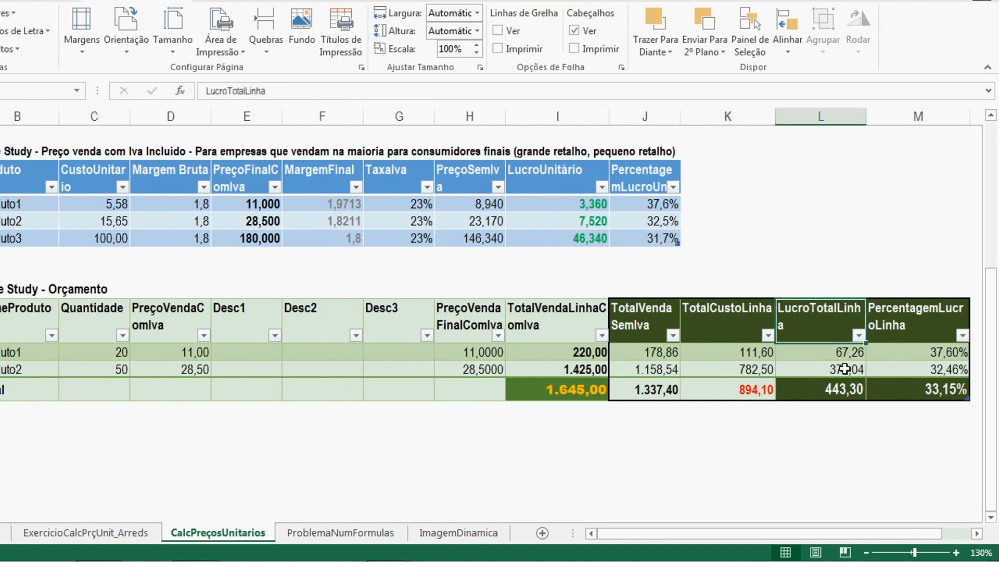
left_click(851, 352)
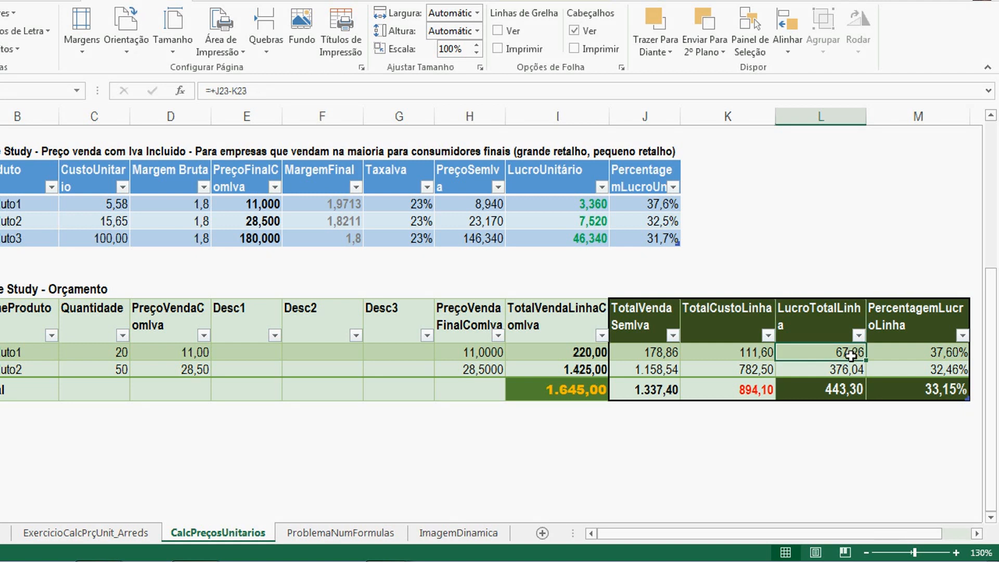
left_click(839, 390)
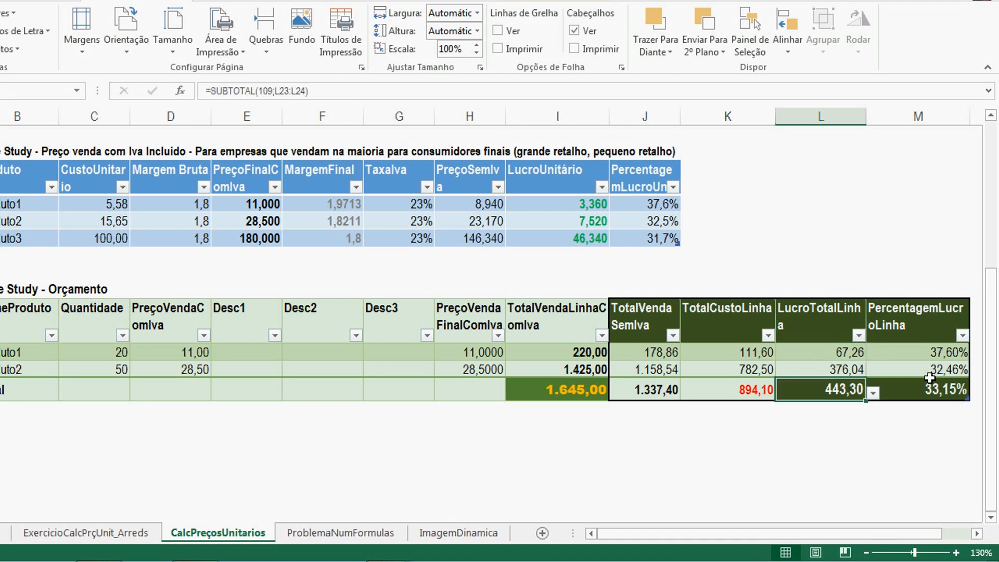
left_click(927, 317)
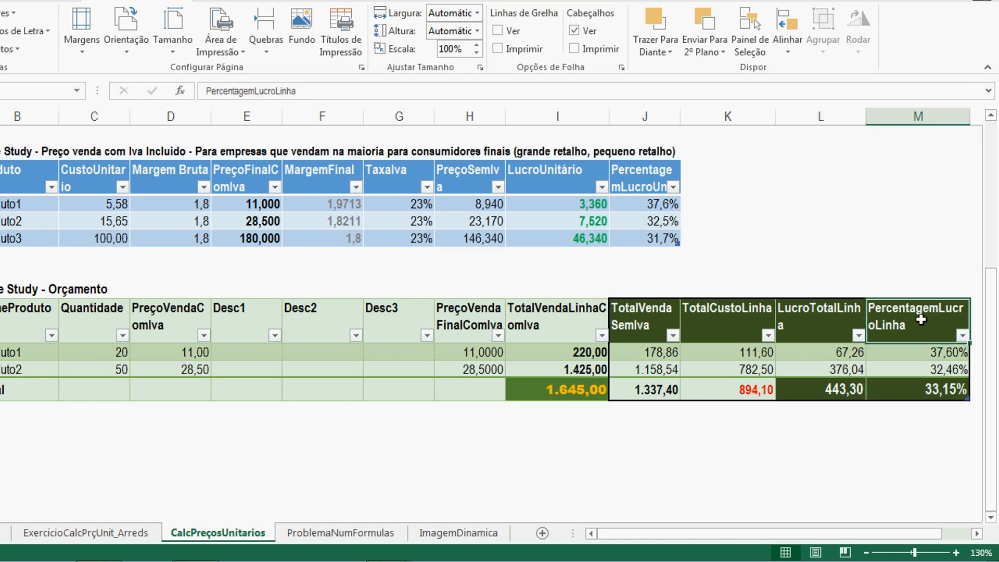
left_click(918, 352)
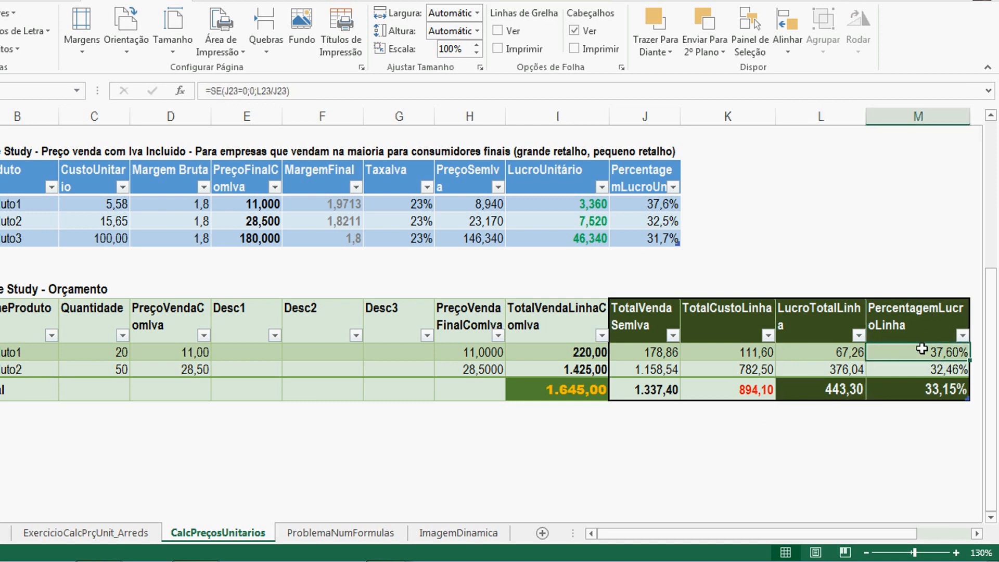
left_click(922, 393)
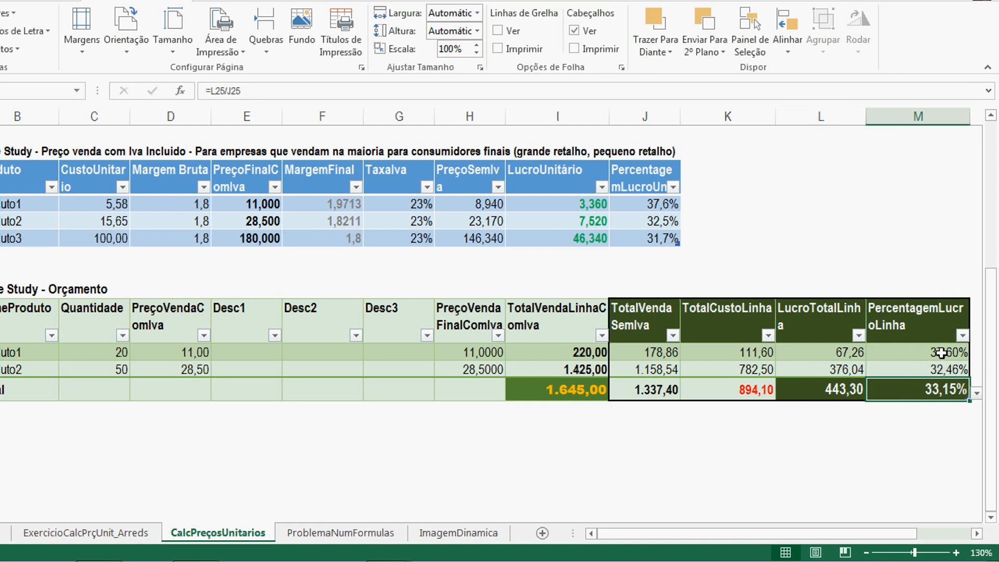
Compare the profit percentages of the two product lines with the overall percentage and the profit and sales totals behind it
left_click_drag(942, 354, 943, 368)
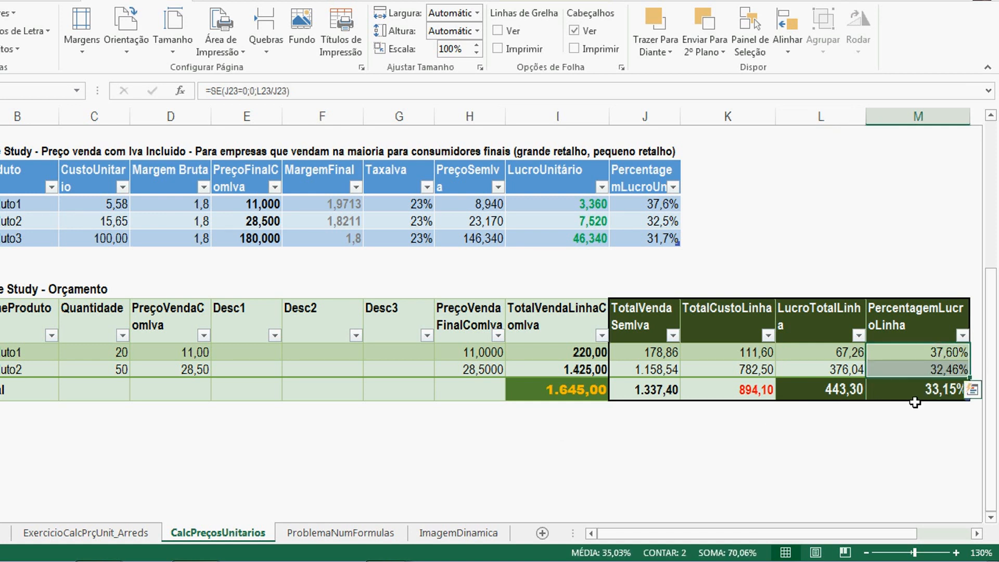
left_click(929, 351)
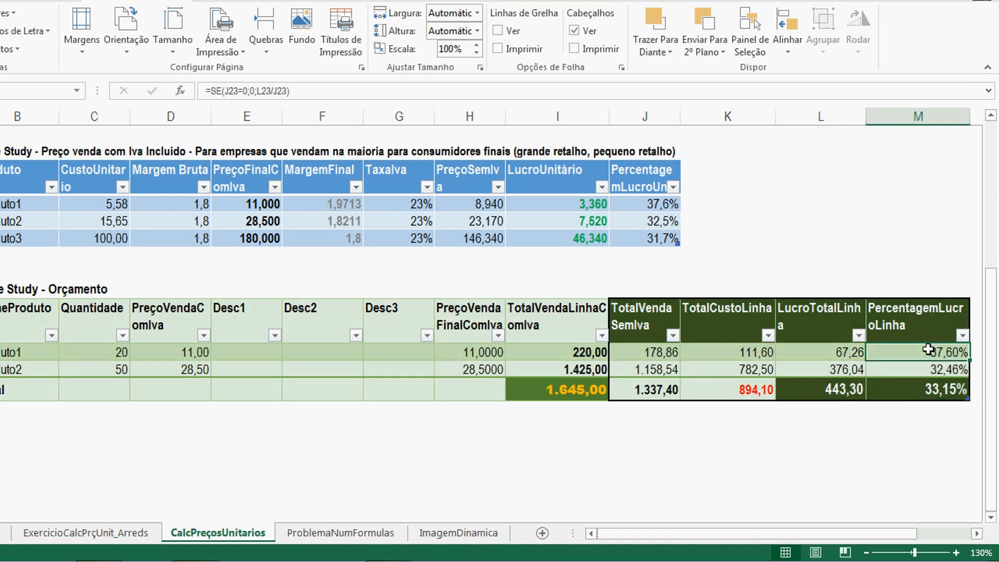
left_click_drag(929, 351, 930, 366)
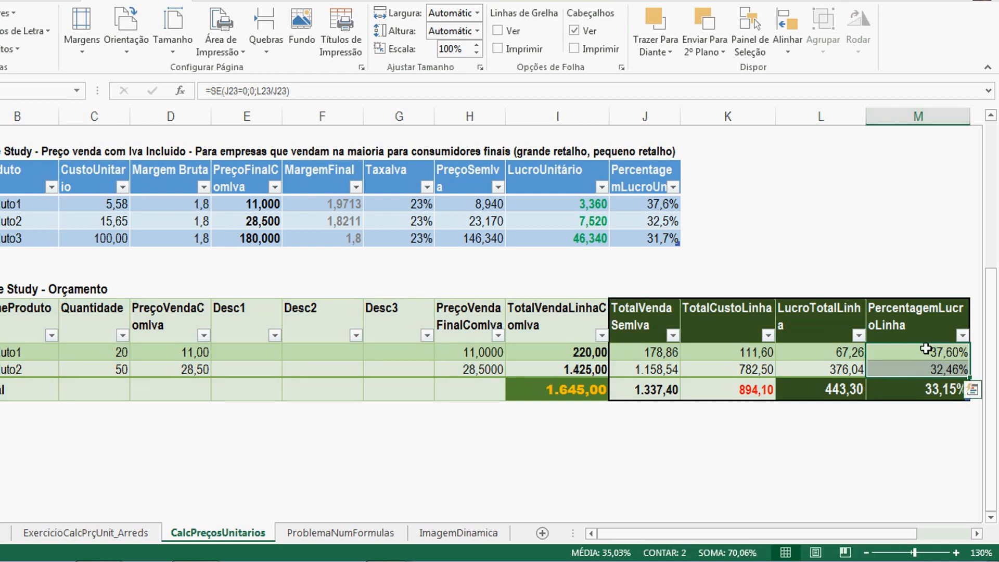
left_click(930, 391)
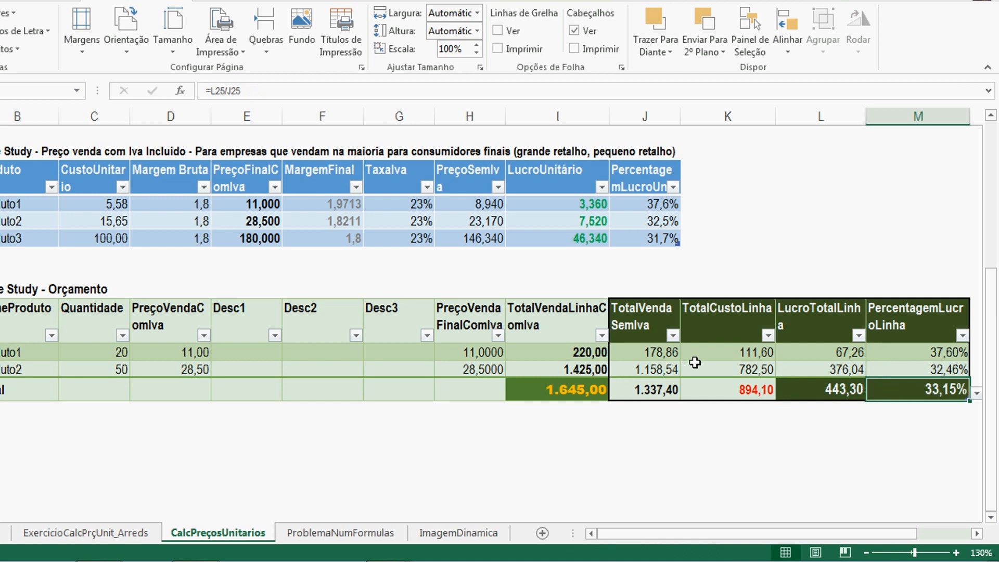
left_click(832, 394)
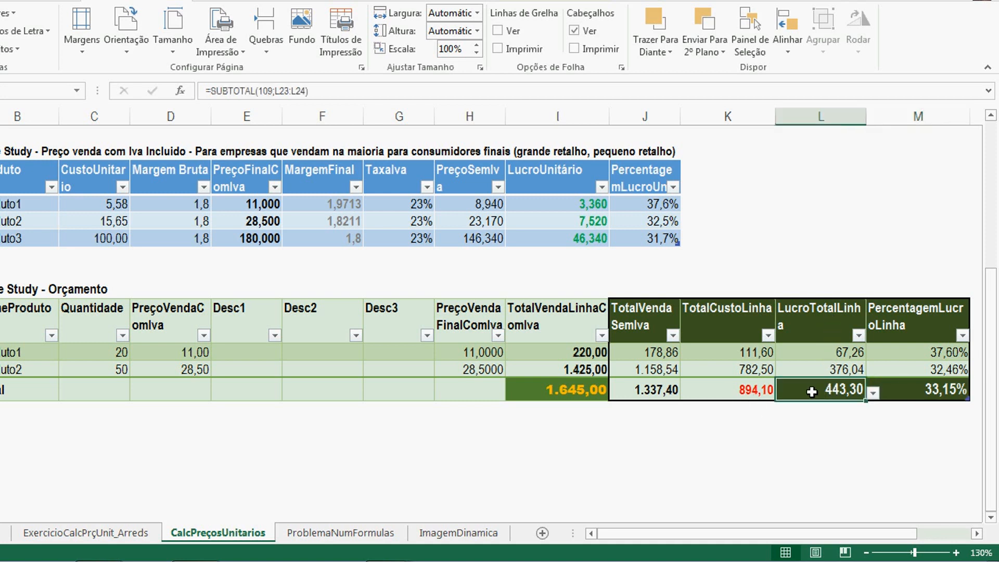
left_click(654, 392)
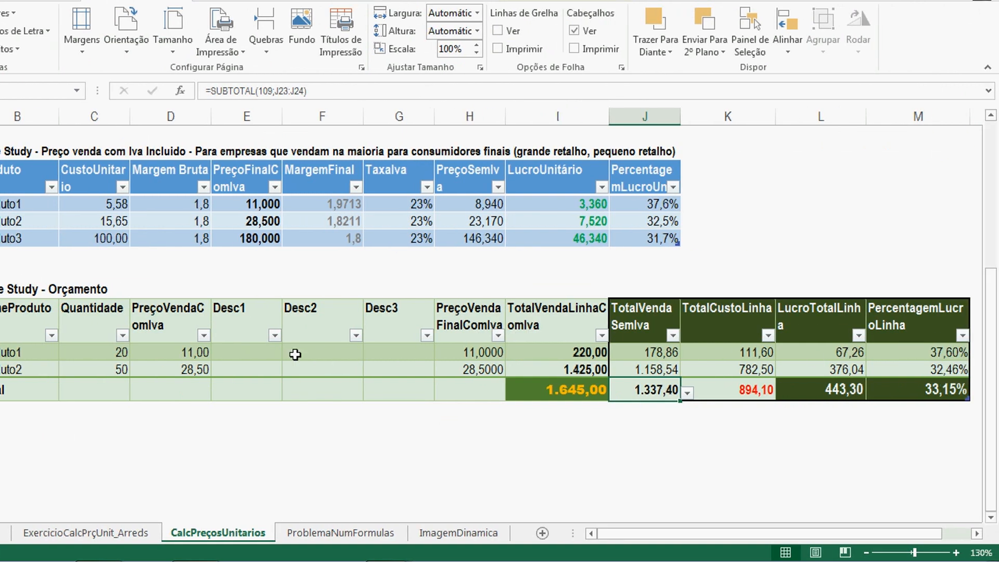
left_click(307, 354)
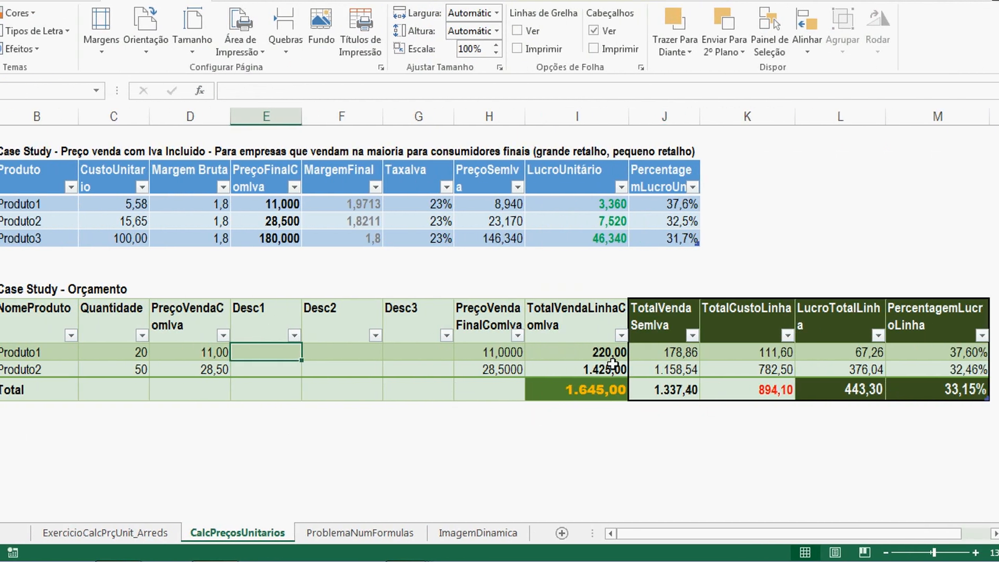
left_click(640, 390)
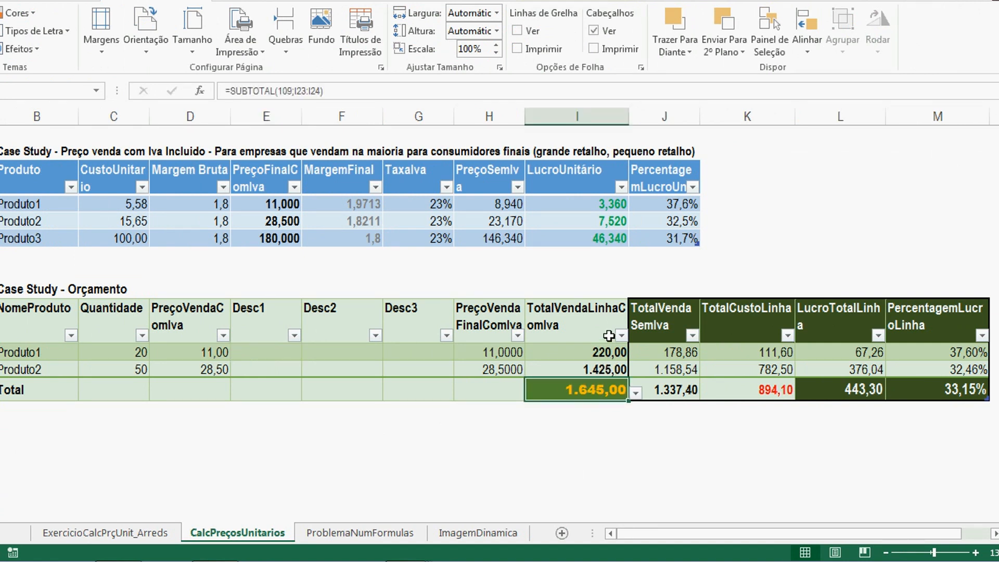
left_click(927, 386)
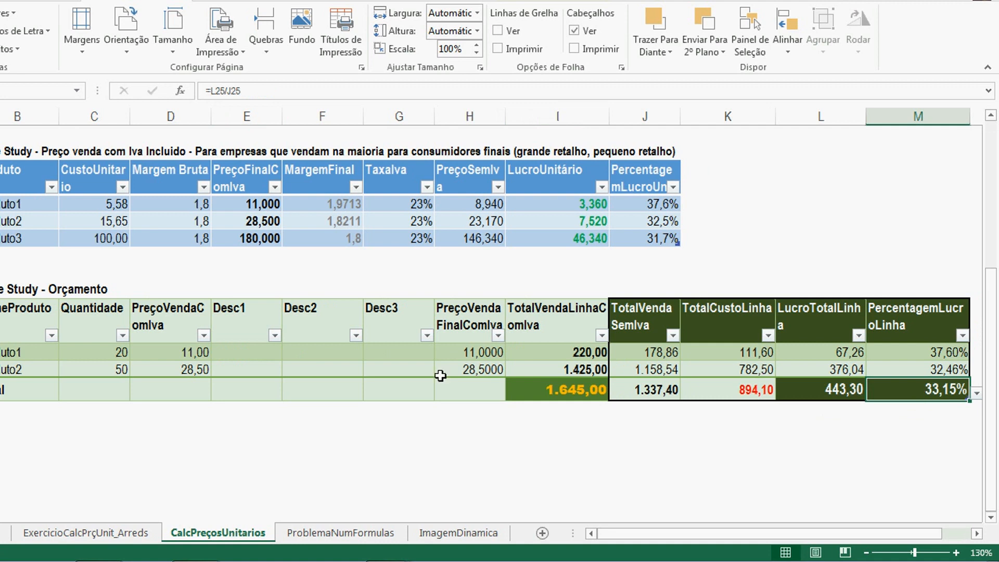
Enter discounts for Produto1 in the Orçamento table: 10% in Desc1 and 5% in Desc2
left_click(254, 347)
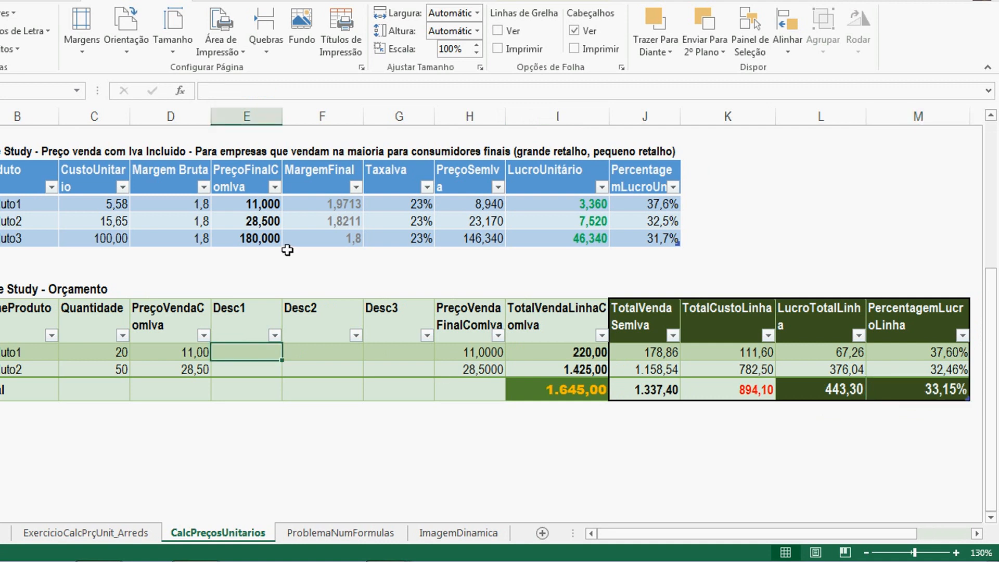
type("10%")
key("Tab")
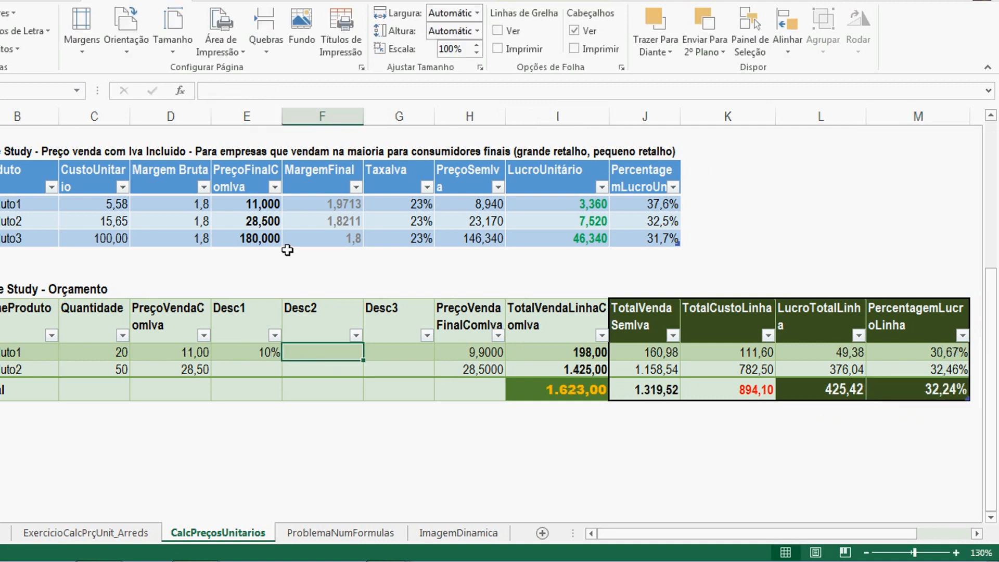
type("5%")
key("Tab")
key("Down")
key("Left")
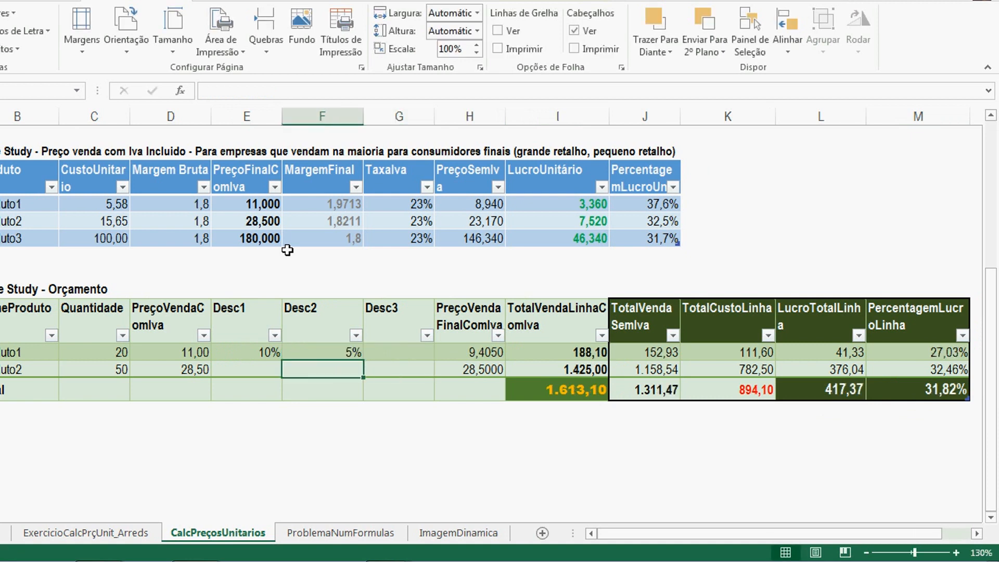
Enter discounts for Produto2 in the Orçamento table: 5% in Desc1 and 1% in Desc2
key("Left")
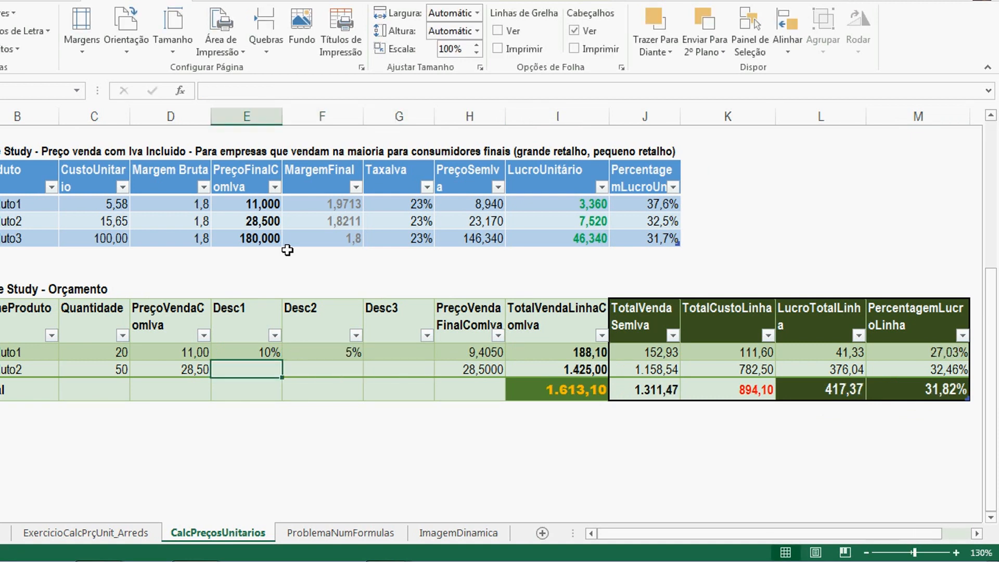
type("5%")
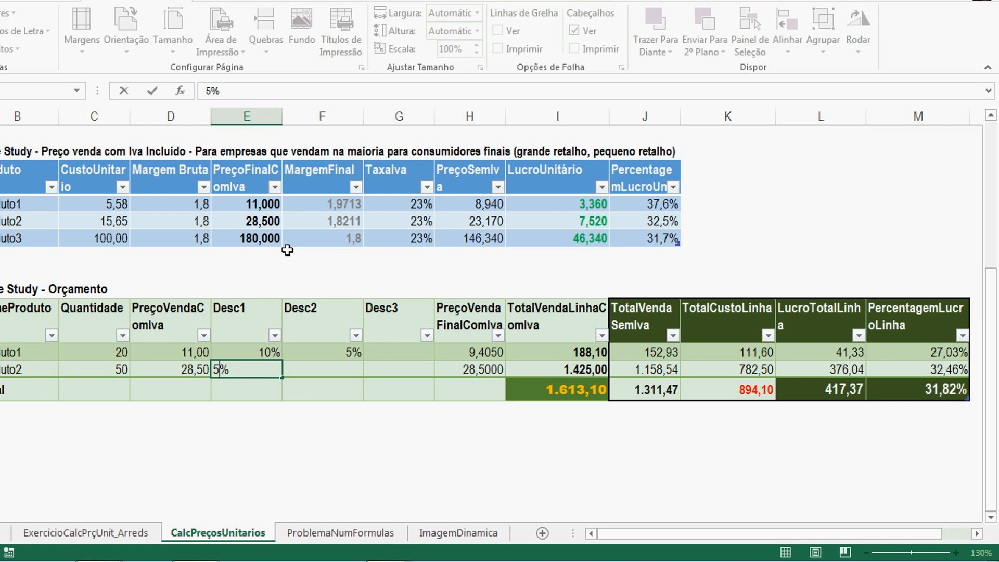
key("Tab")
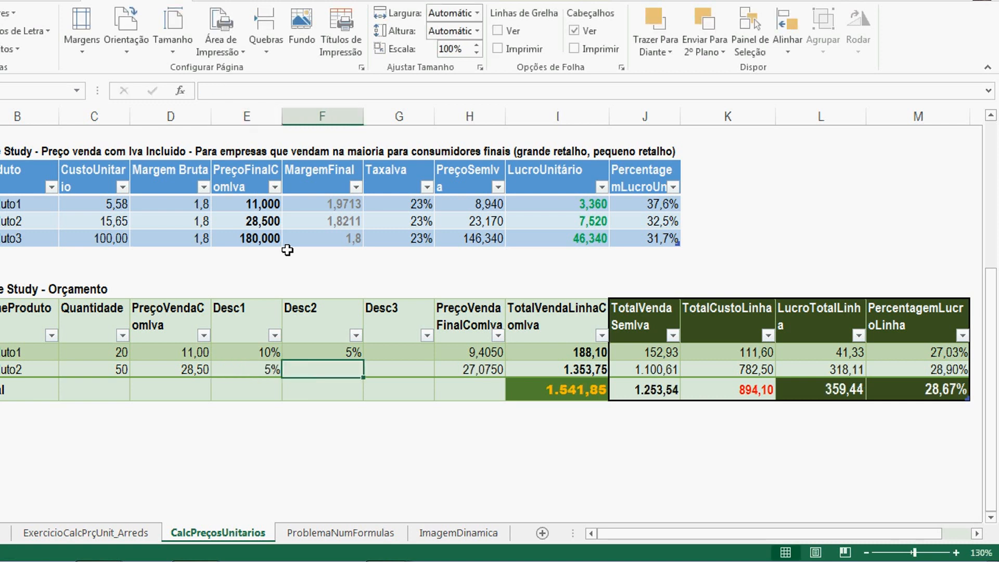
type("1%")
key("Tab")
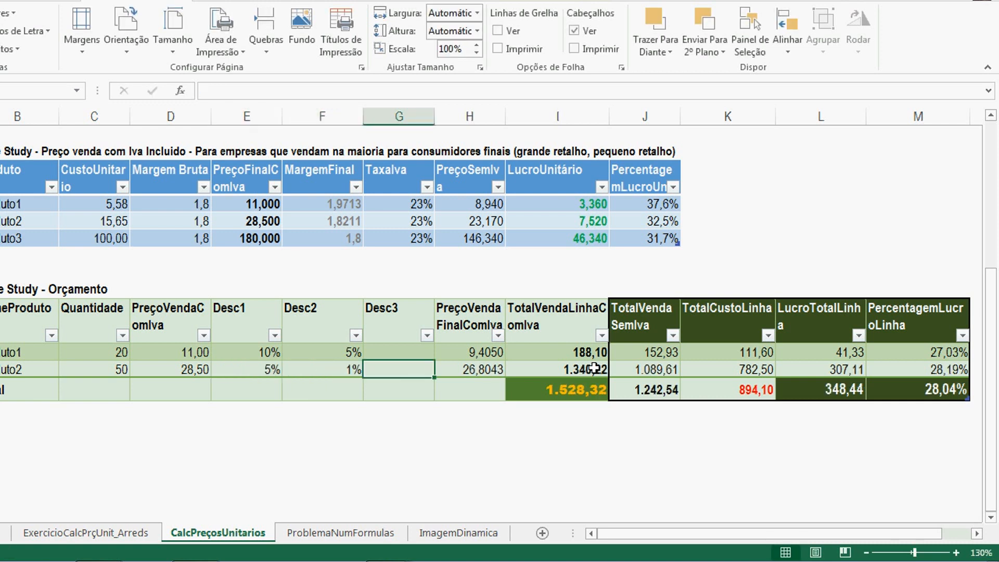
Inspect the formulas for total profit and overall profit percentage in the Orçamento total row
left_click(932, 389)
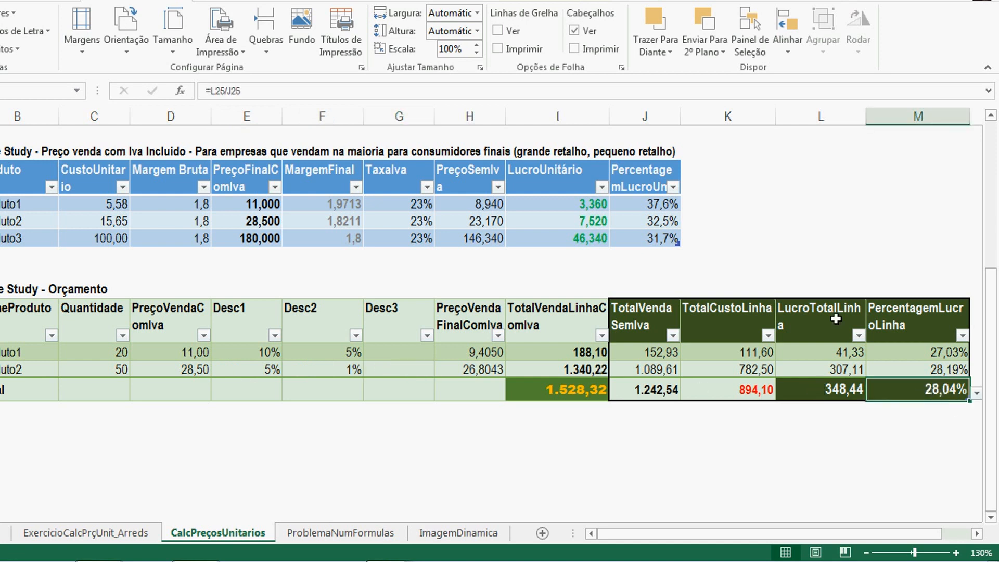
left_click(827, 390)
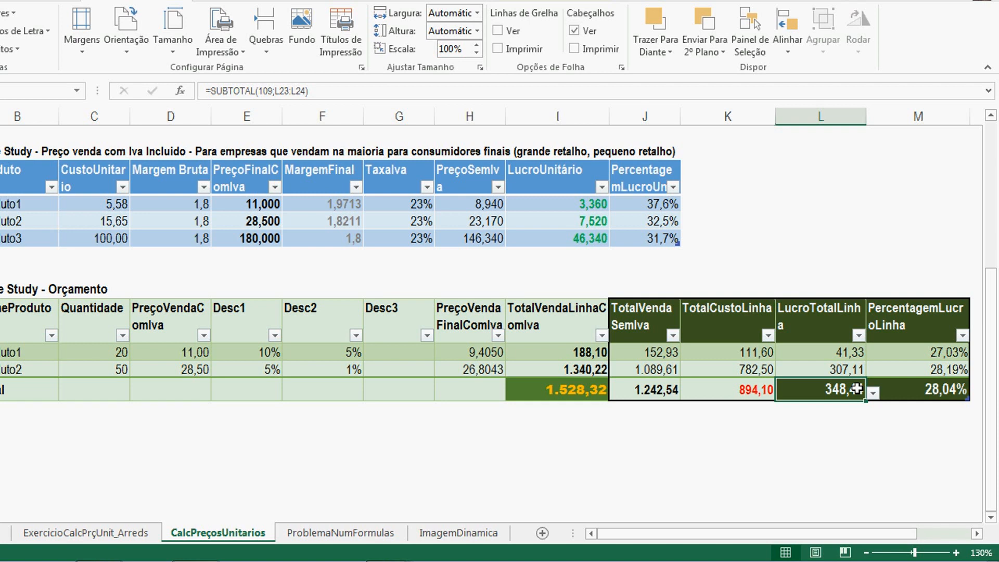
left_click(942, 391)
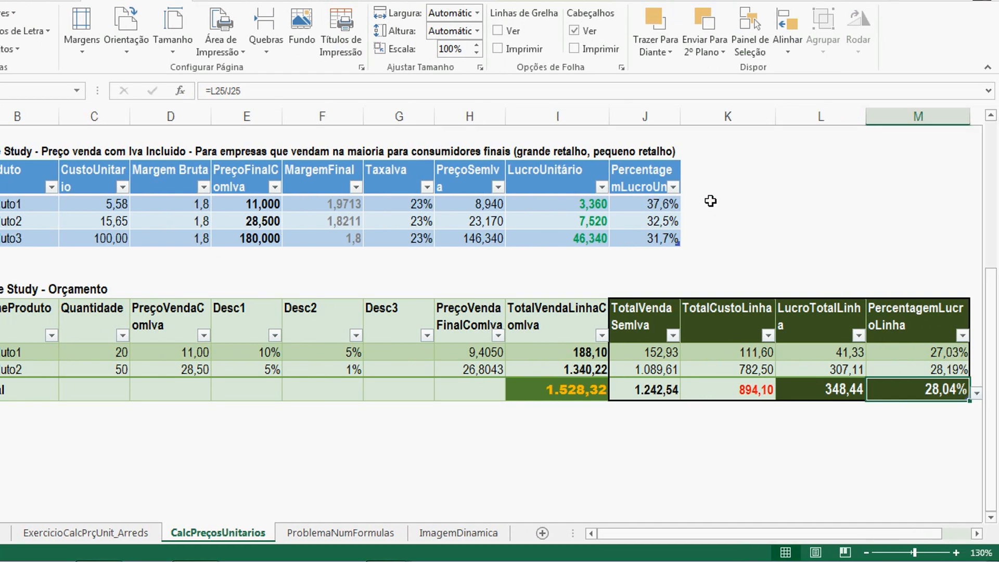
left_click(711, 201)
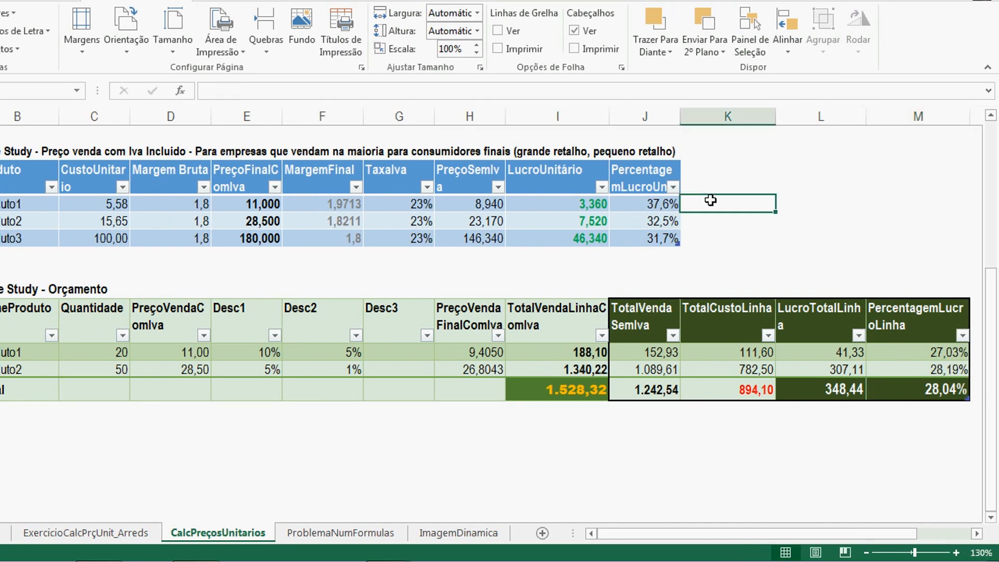
left_click(816, 201)
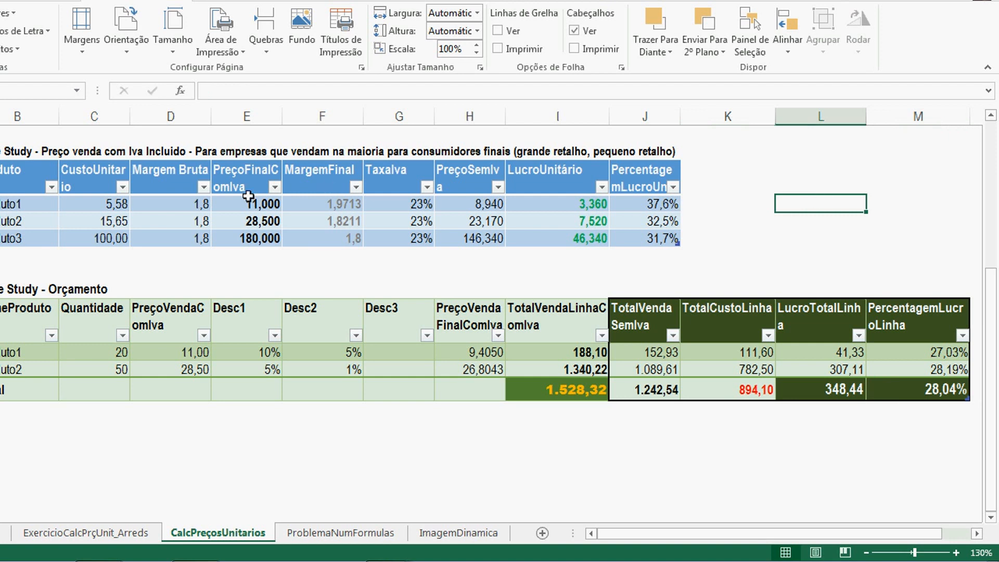
Check Produto1's gross margin and unit profit percentage formula in the VAT-inclusive sale price table
left_click(191, 203)
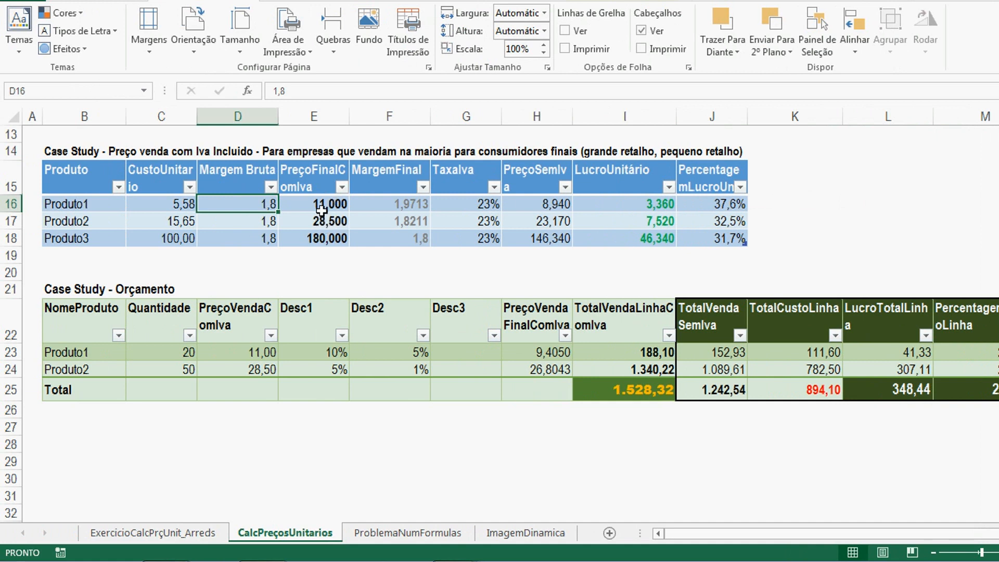
left_click(730, 204)
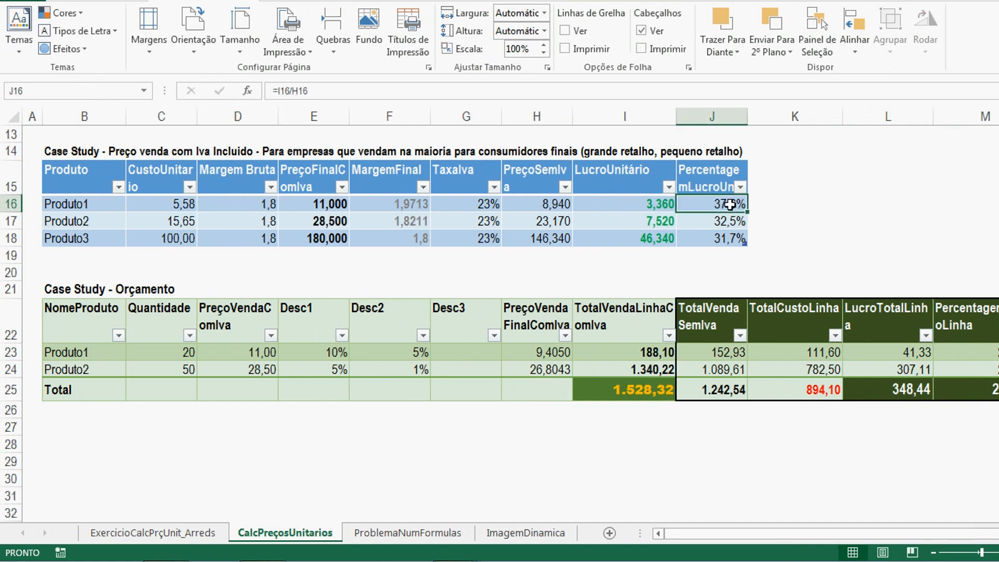
scroll(730, 204, "right", 1)
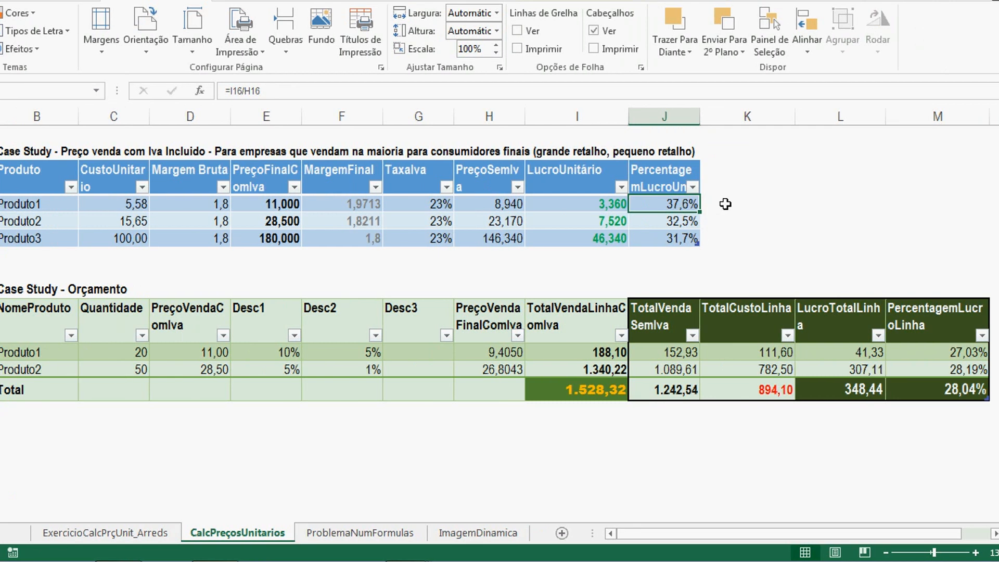
left_click(725, 204)
left_click(818, 202)
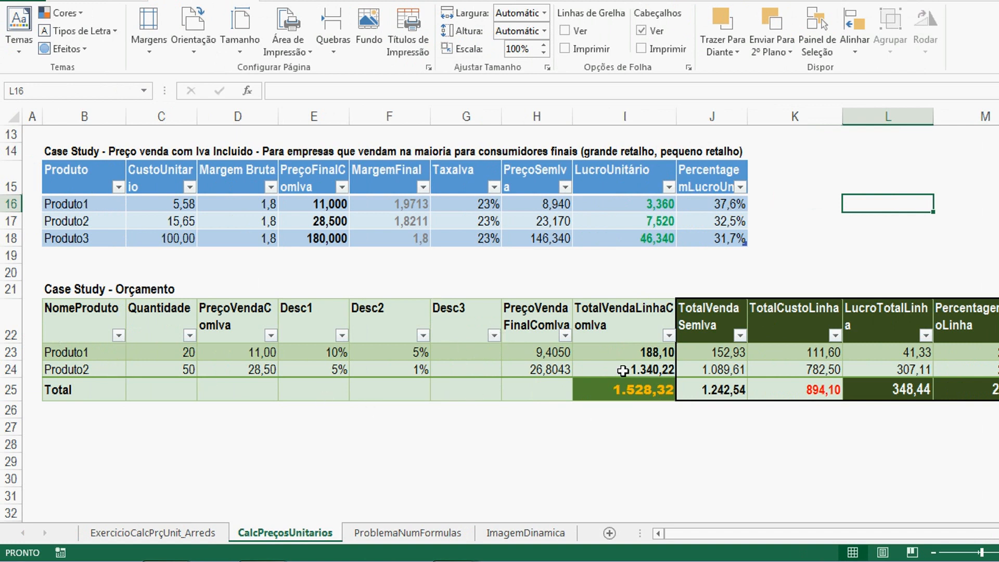
Review the NomeProduto and Quantidade columns and display the table design options of the Orçamento table
left_click(105, 319)
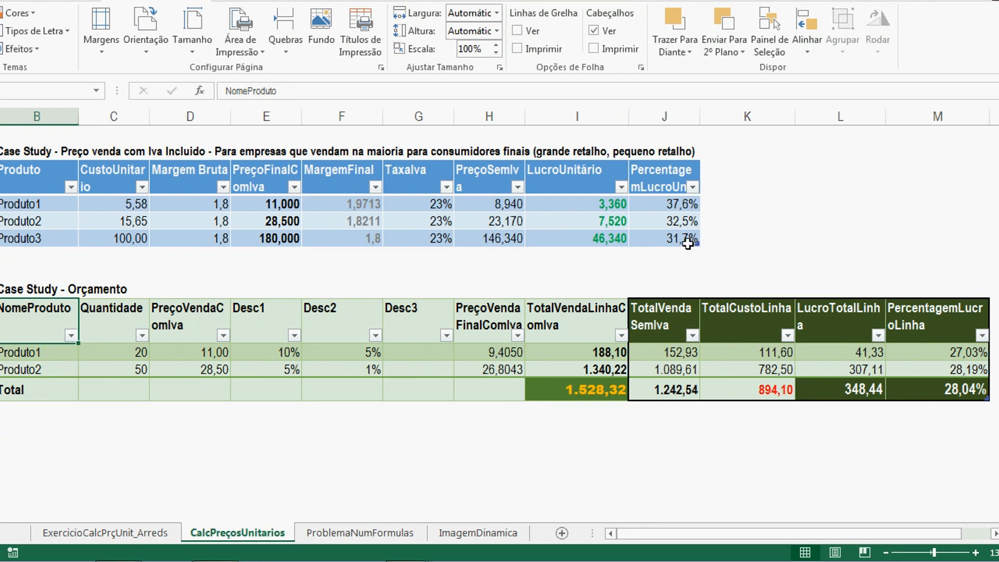
left_click(168, 332)
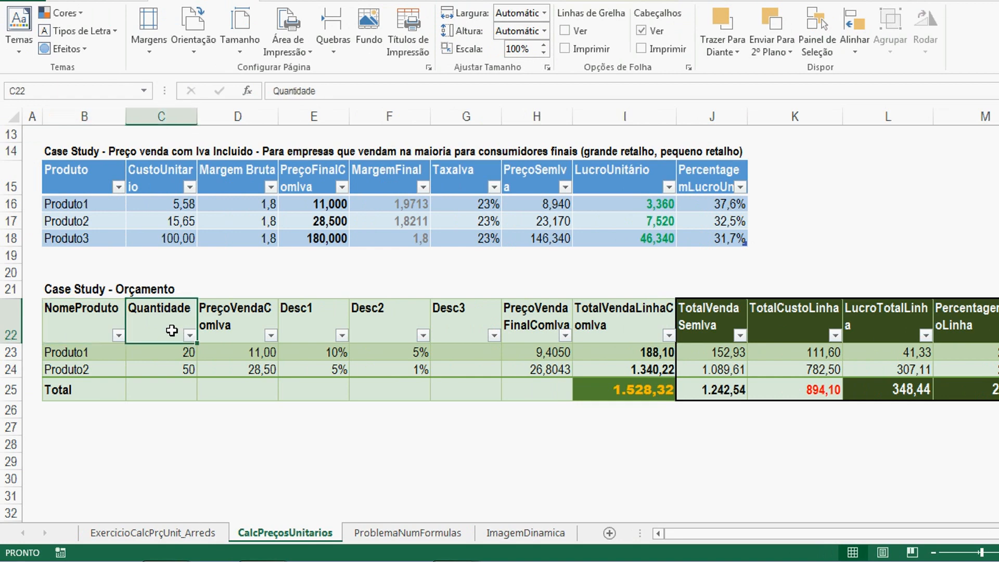
left_click(99, 326)
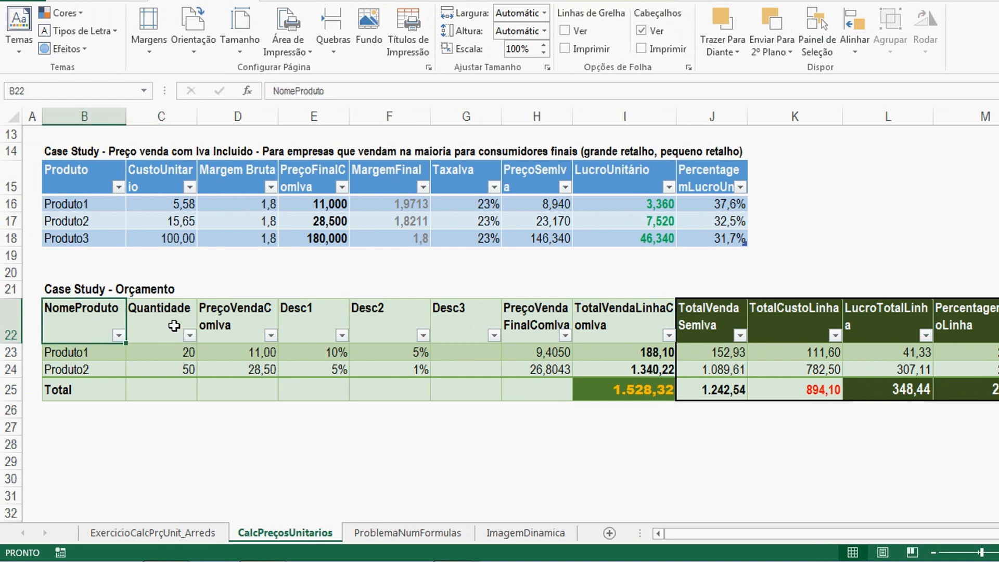
left_click(175, 326)
left_click(96, 325)
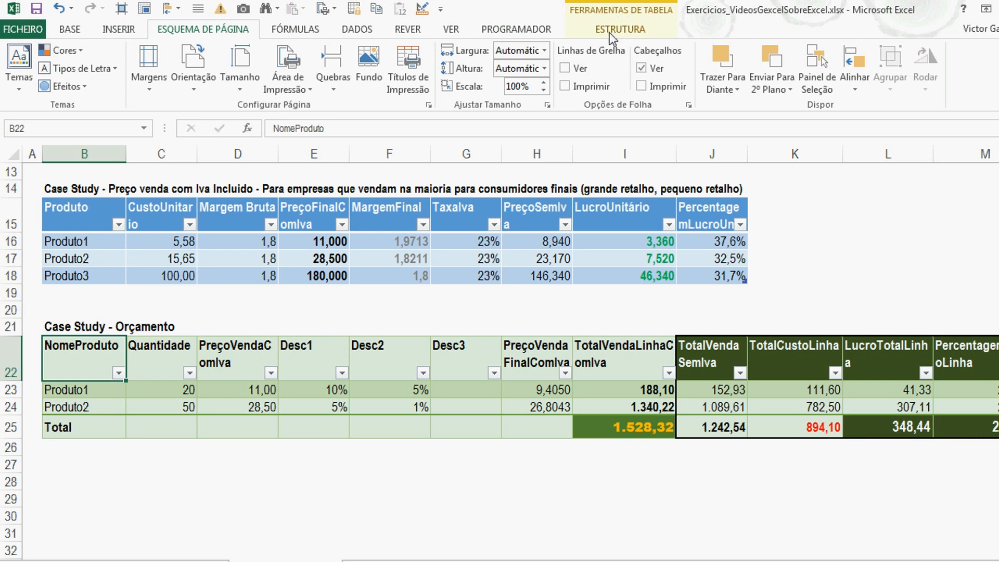
left_click(610, 32)
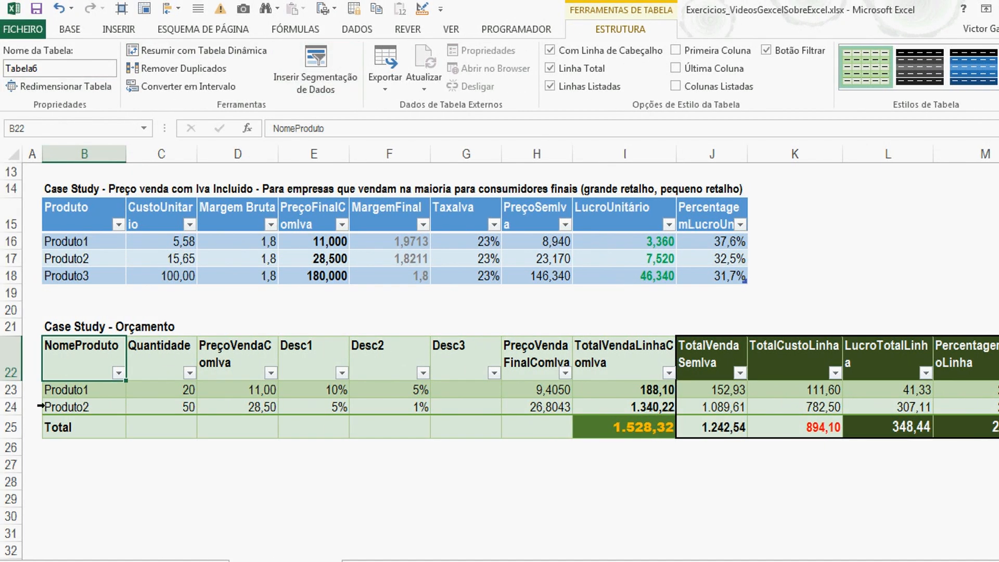
left_click(81, 407)
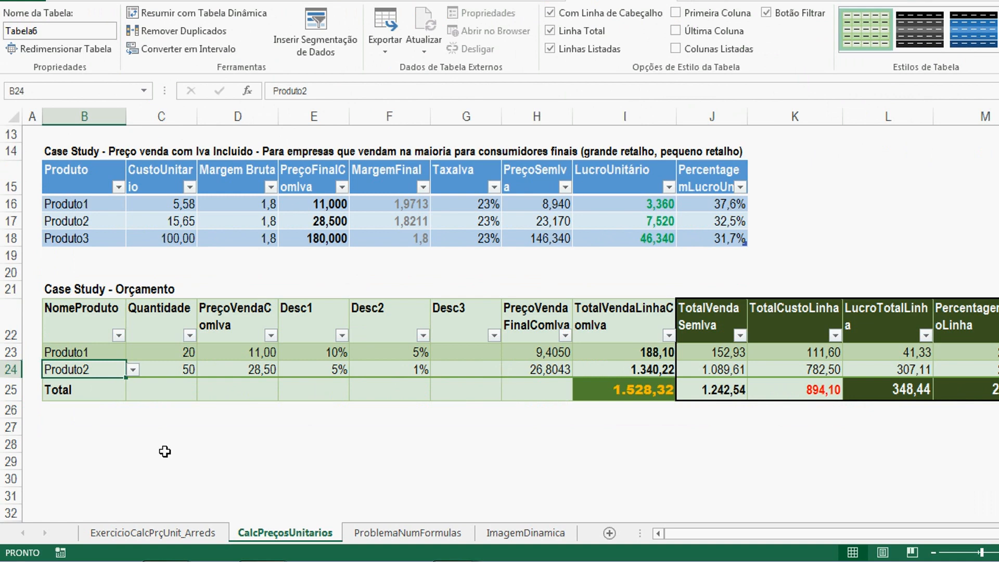
left_click(8, 389)
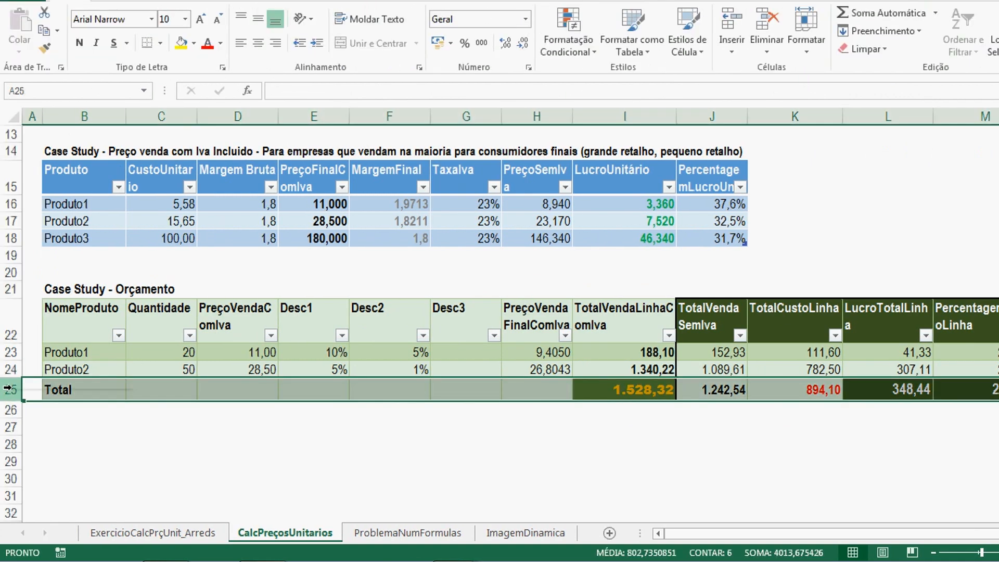
right_click(9, 389)
key("Escape")
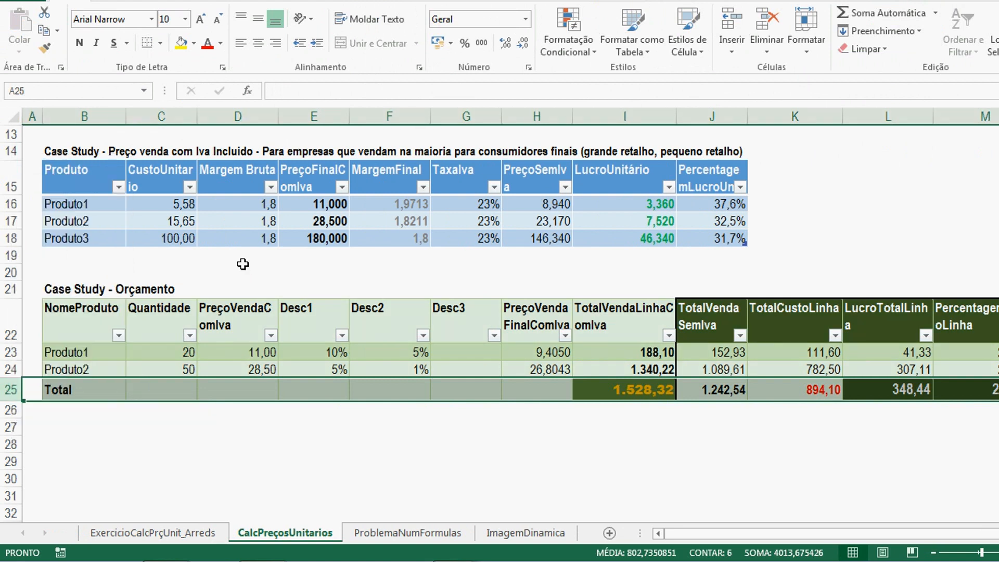
Add a blank product line after Produto2, above the total row of the Orçamento table
left_click(90, 370)
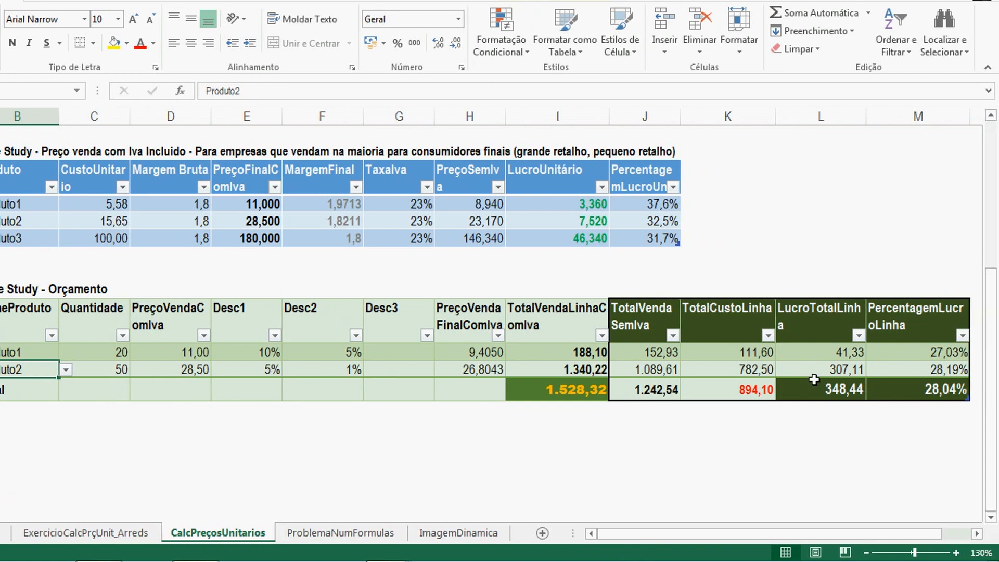
left_click(906, 367)
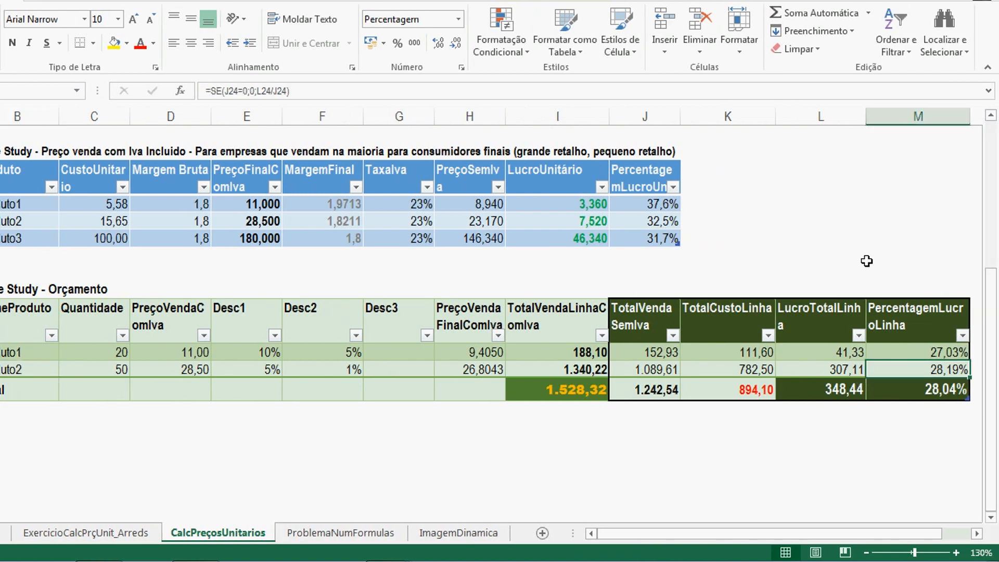
key("Tab")
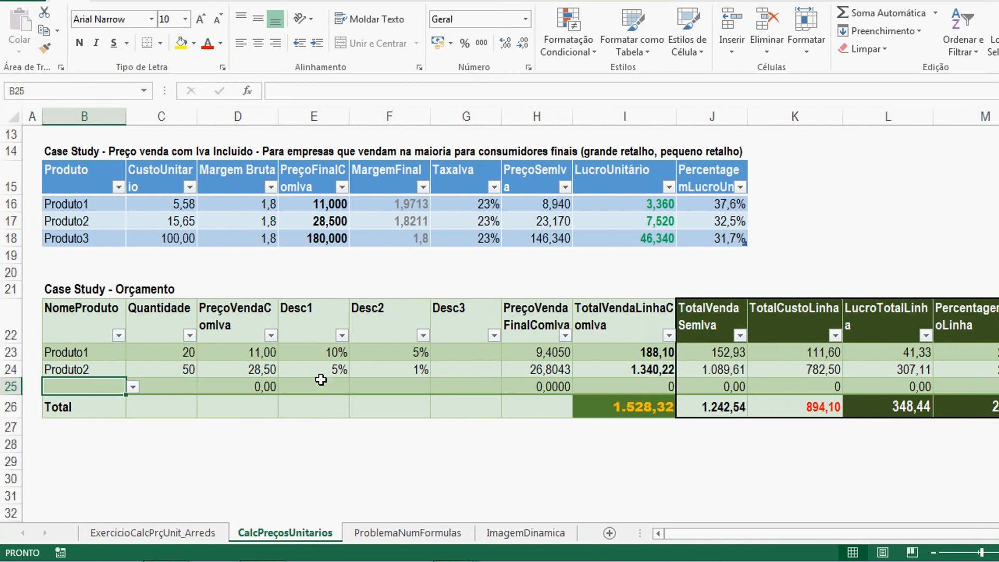
Append two more blank product lines to the end of the Orçamento table, above its total row
left_click(943, 386)
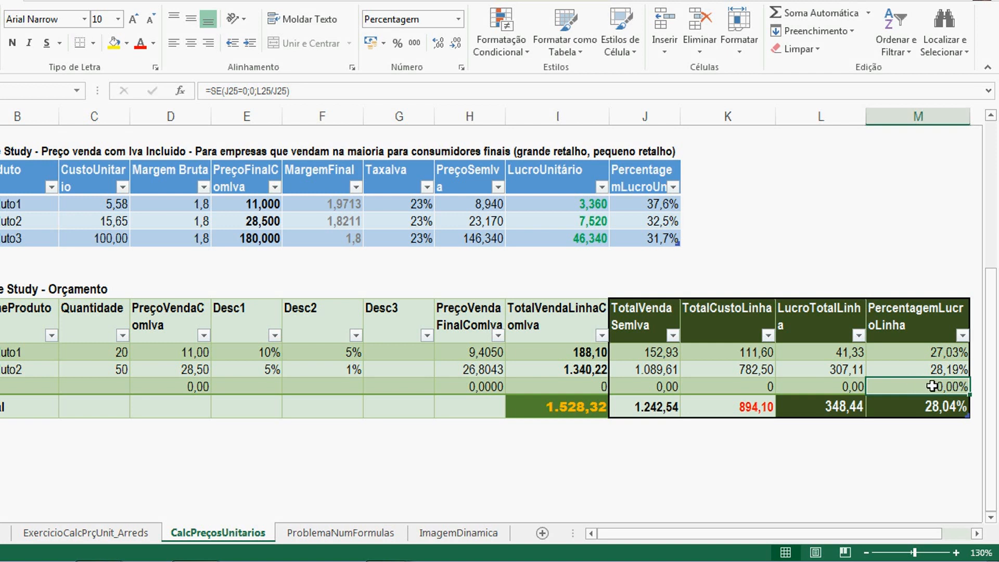
key("Tab")
key("Tab")
key("Tab")
key("Tab")
key("Tab")
key("Tab")
key("Tab")
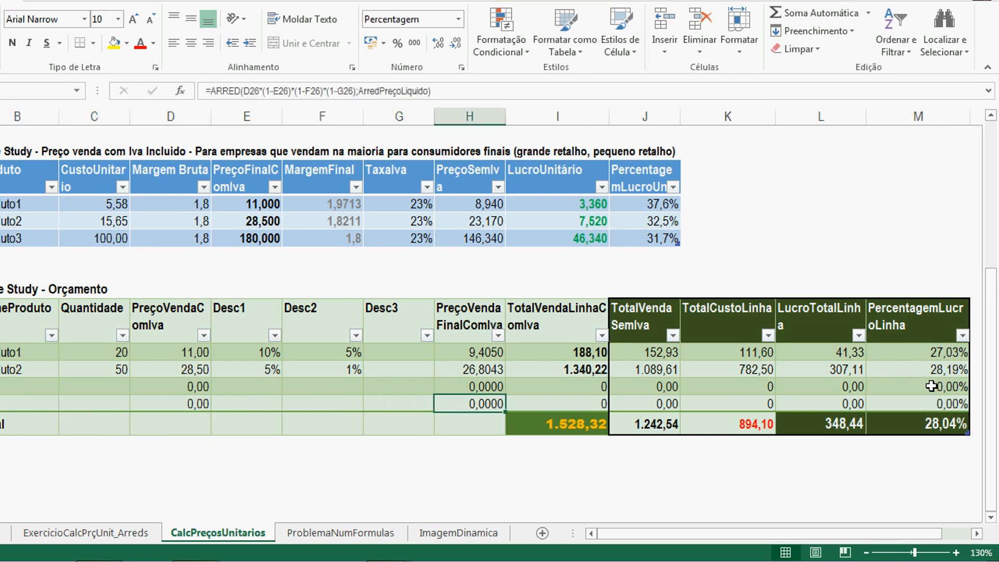
key("Tab")
key("Tab")
key("Tab")
key("Tab")
key("Tab")
key("Tab")
key("Tab")
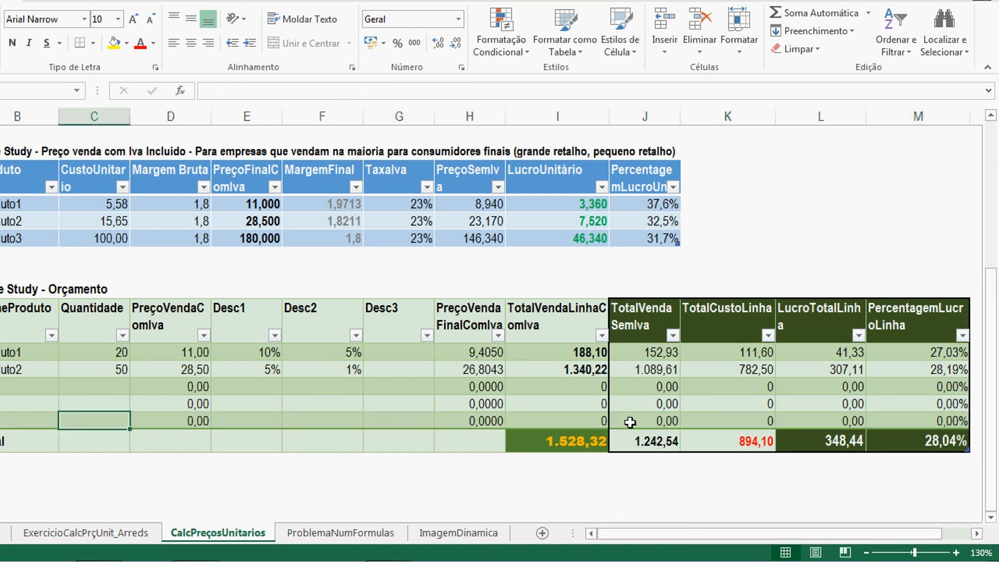
Fill the first blank Orçamento line with Produto3, a quantity of 100 and a 10% discount in Desc1
left_click(57, 388)
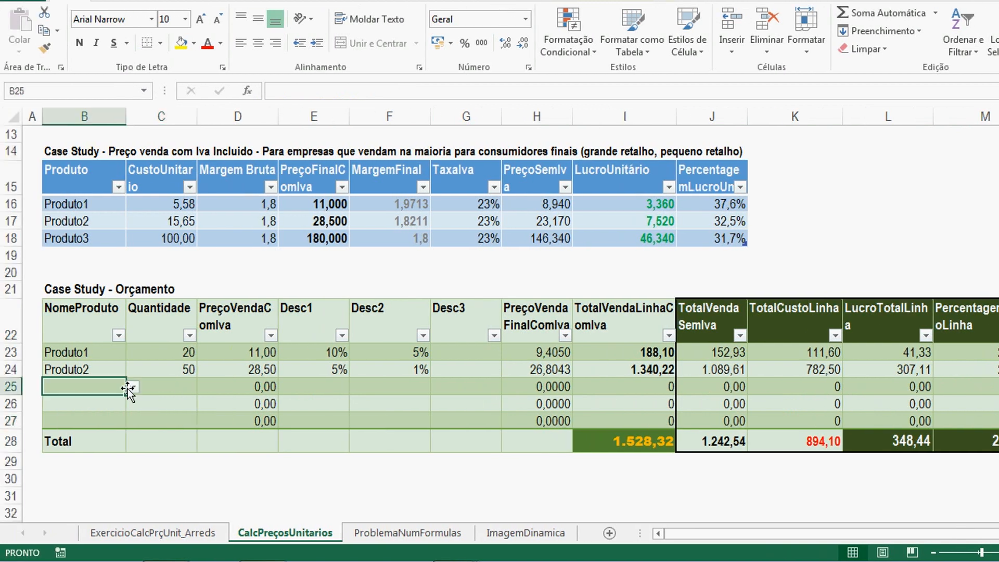
left_click(131, 388)
left_click(81, 427)
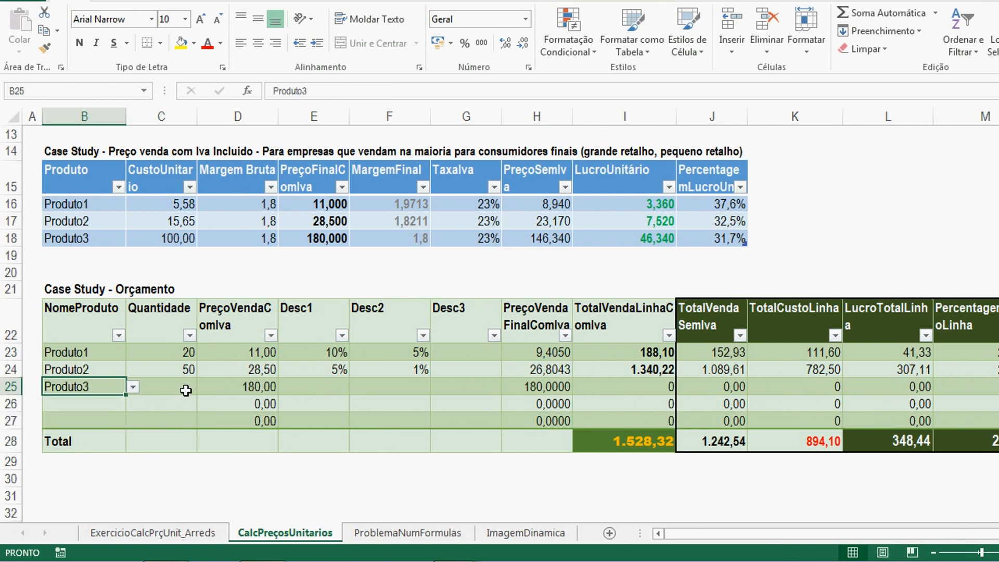
left_click(191, 388)
type("100")
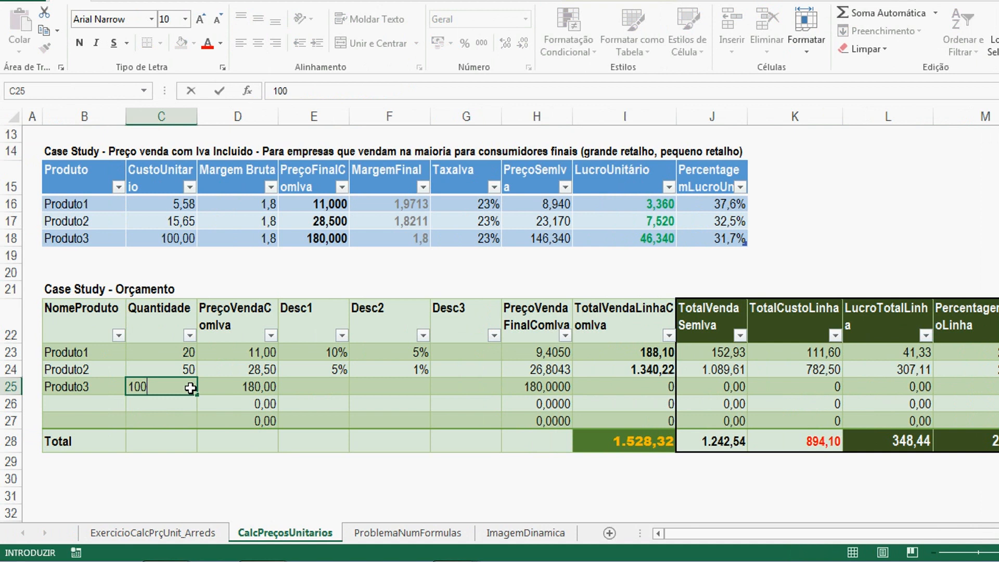
key("Tab")
key("Tab")
type("10")
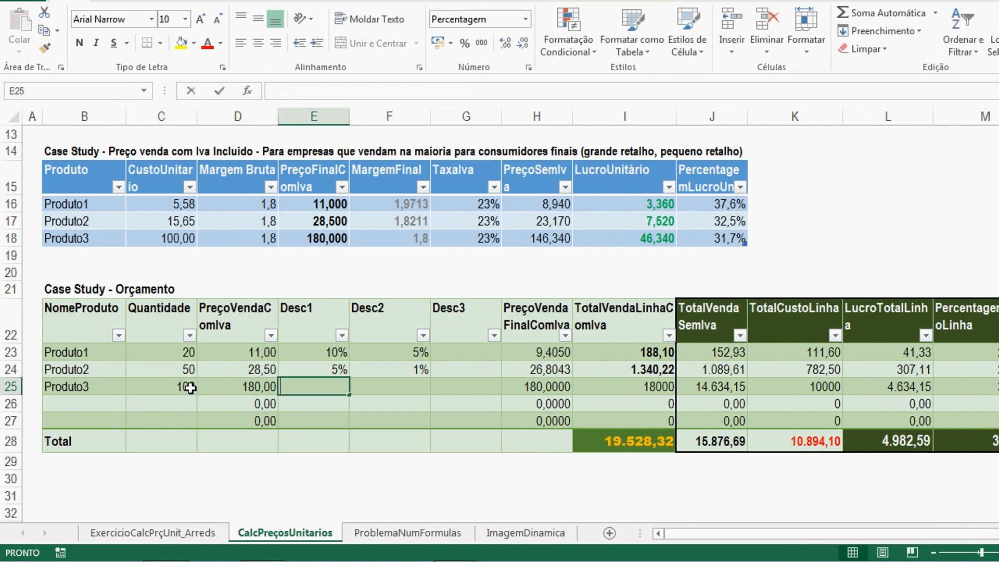
key("Tab")
key("Tab")
key("Tab")
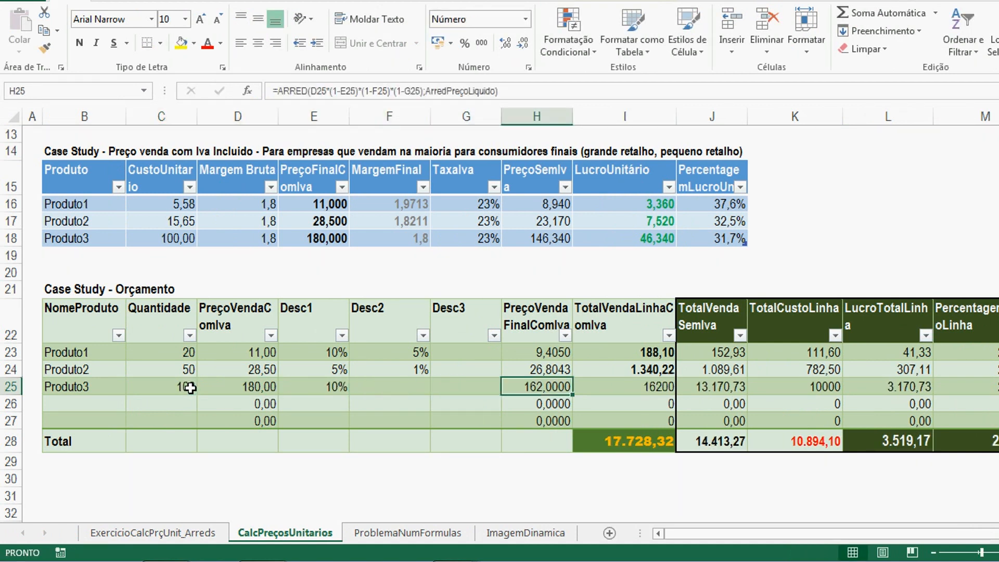
Inspect the sales, profit and profit percentage formulas on the Produto3 line, plus the total profit and overall percentage
left_click(725, 388)
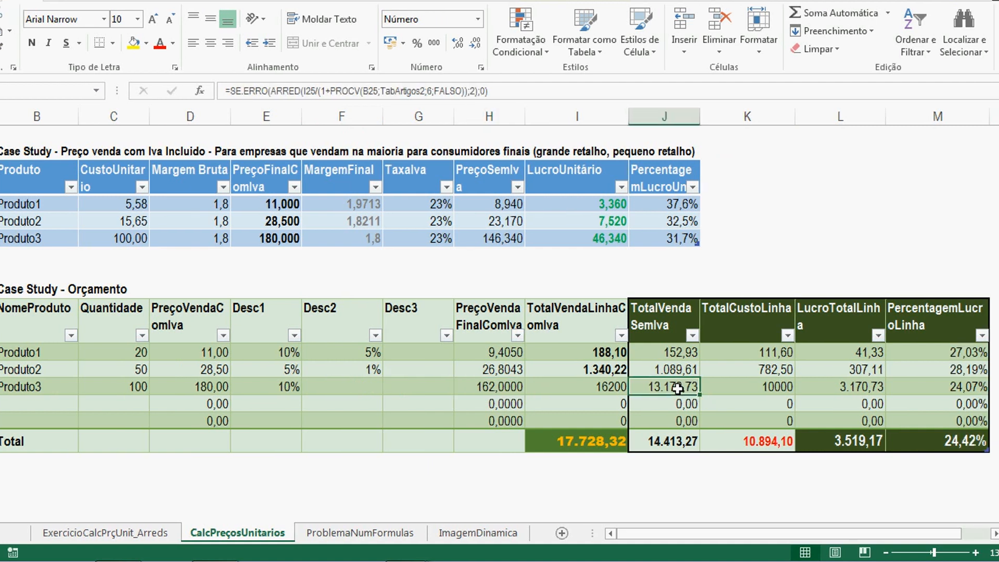
left_click(599, 386)
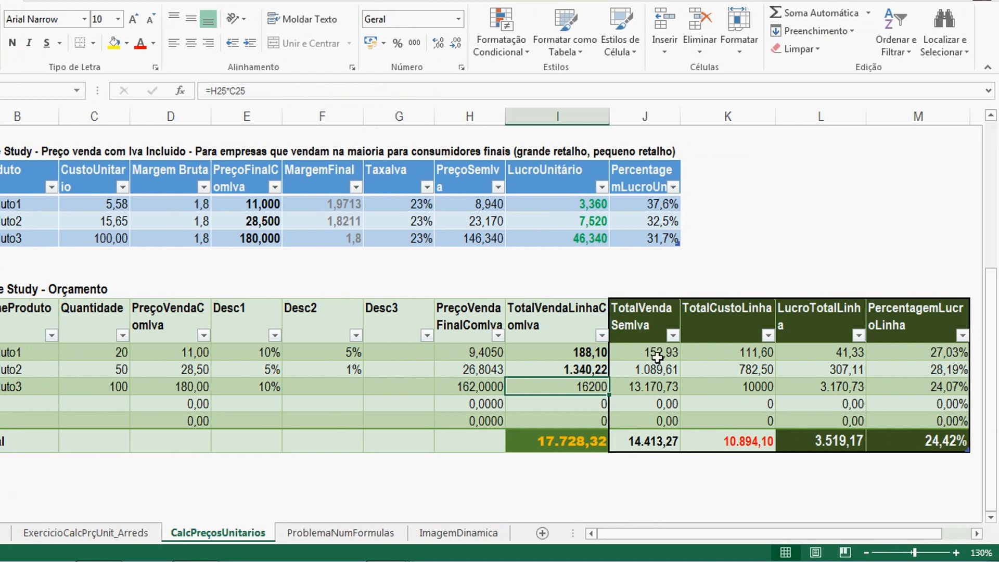
left_click(651, 386)
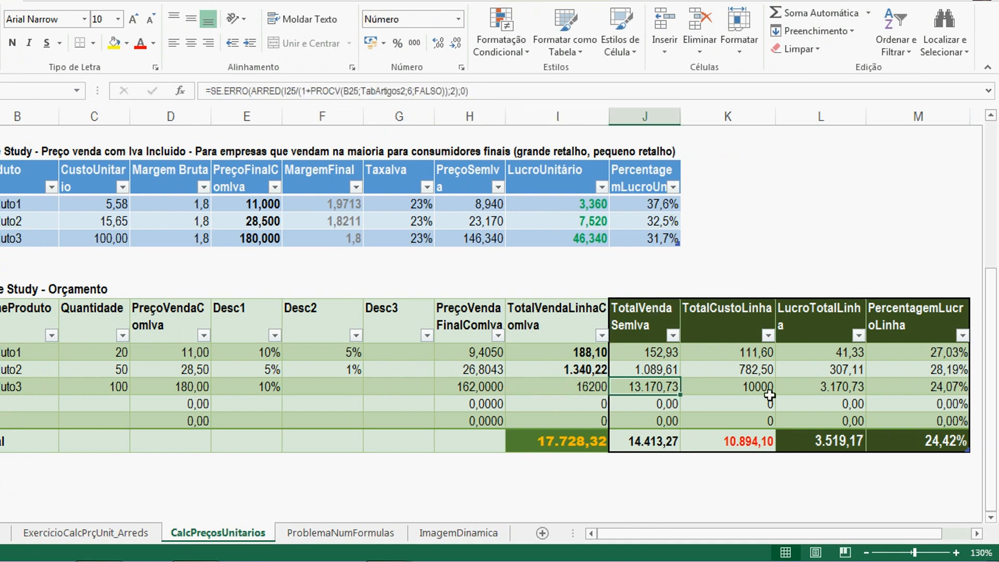
left_click(957, 393)
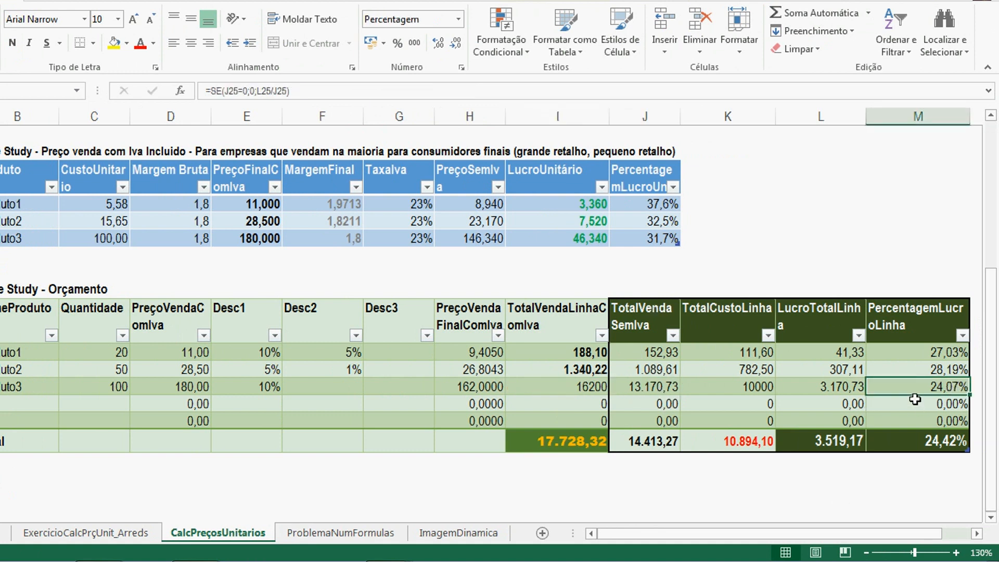
left_click(818, 393)
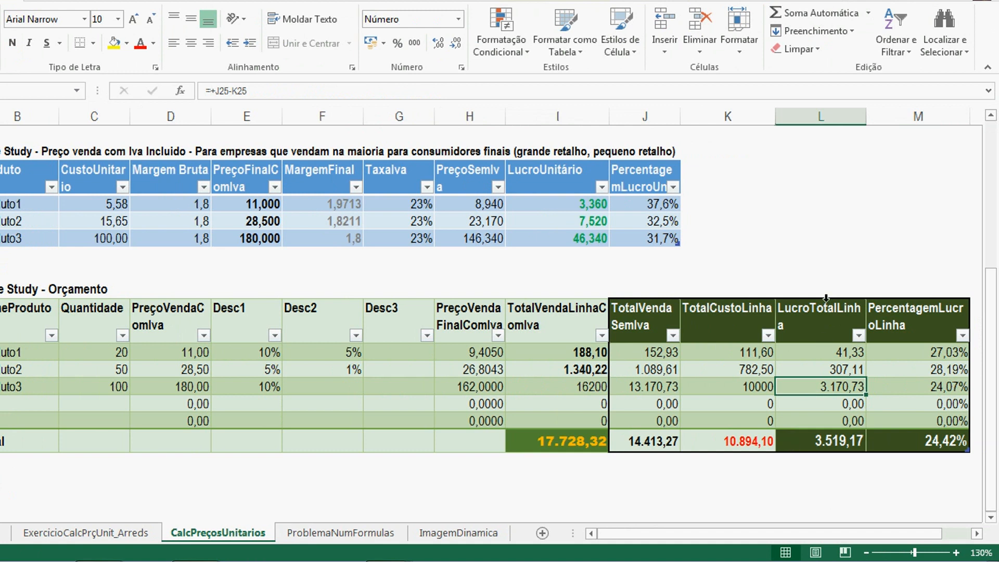
left_click(824, 444)
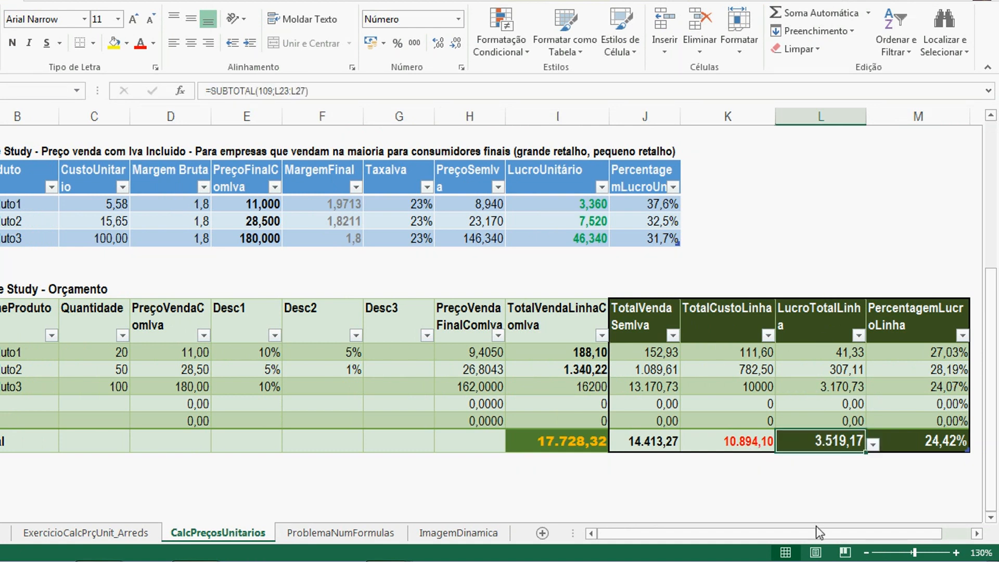
left_click(945, 439)
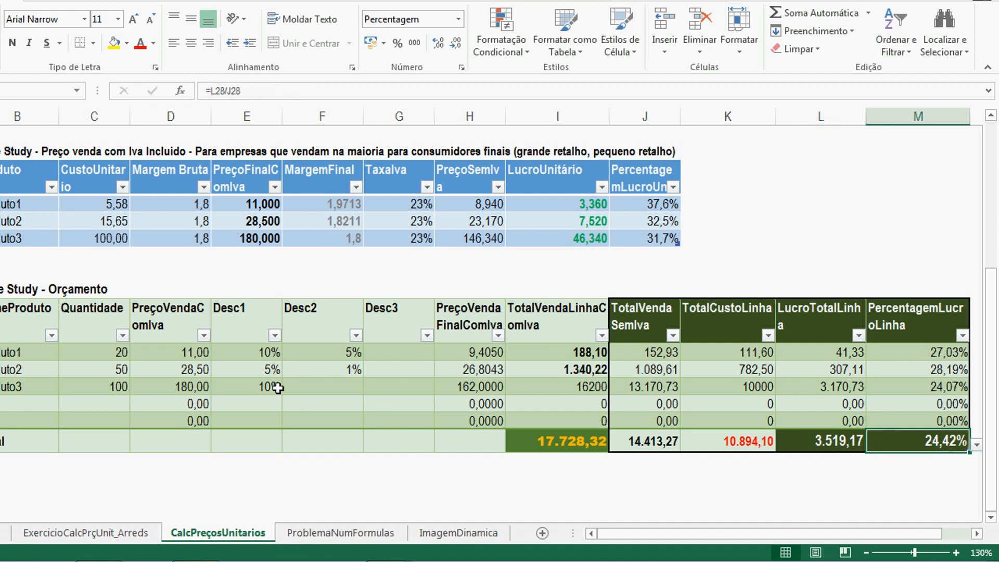
Clear the Desc1 and Desc2 discounts of Produto1, Produto2 and Produto3 in the Orçamento table
left_click_drag(276, 388, 345, 356)
key("Delete")
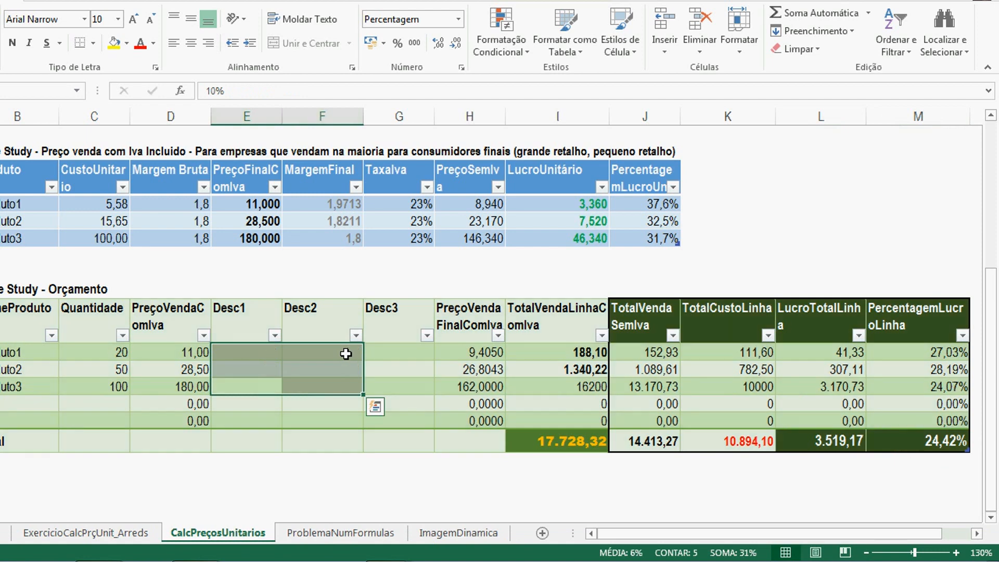